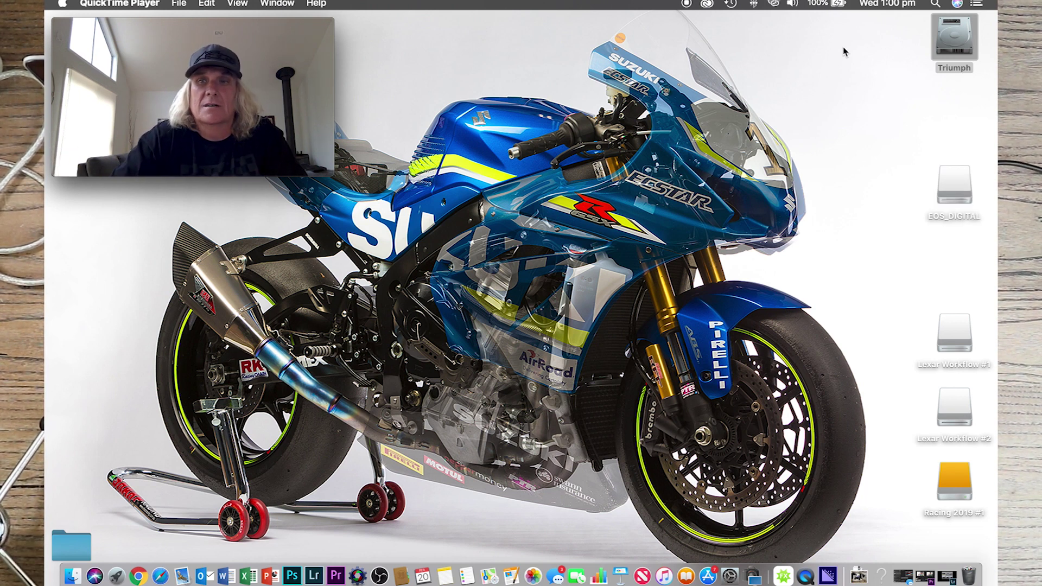
Create a new folder named Test on the Lexar Workflow #1 drive.
click(949, 349)
double_click(950, 348)
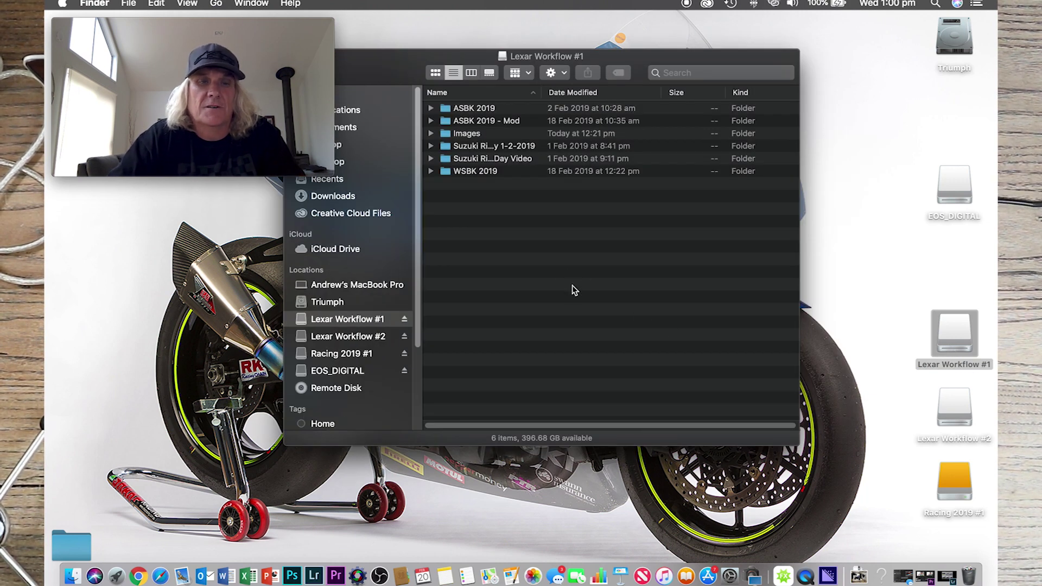
key(super+shift+n)
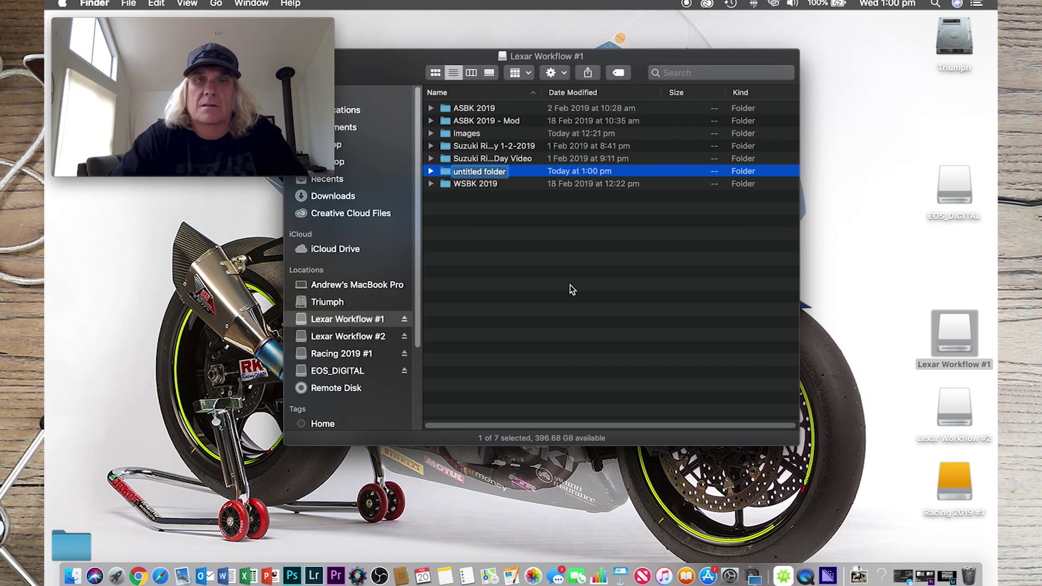
text(Te)
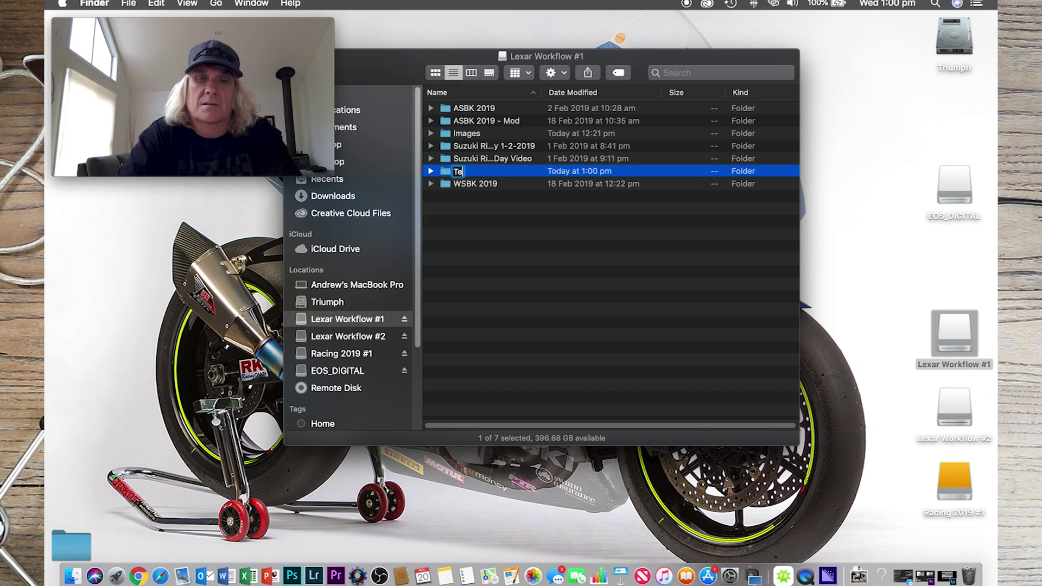
text(st)
key(Return)
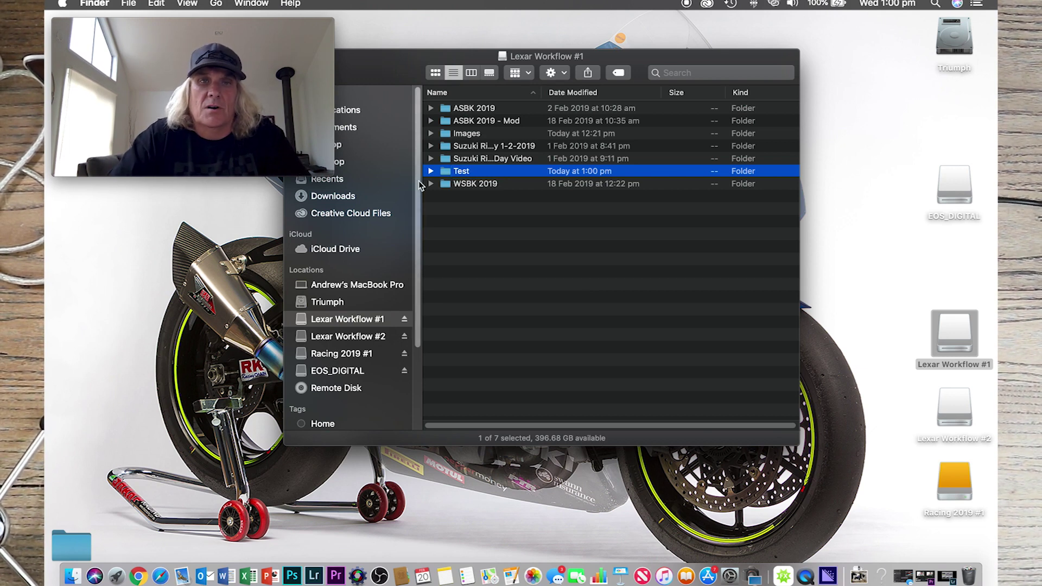
Copy all seven CR2 files from the EOS_DIGITAL card's 100EOS1D folder into the Test folder, and eject the card.
double_click(453, 171)
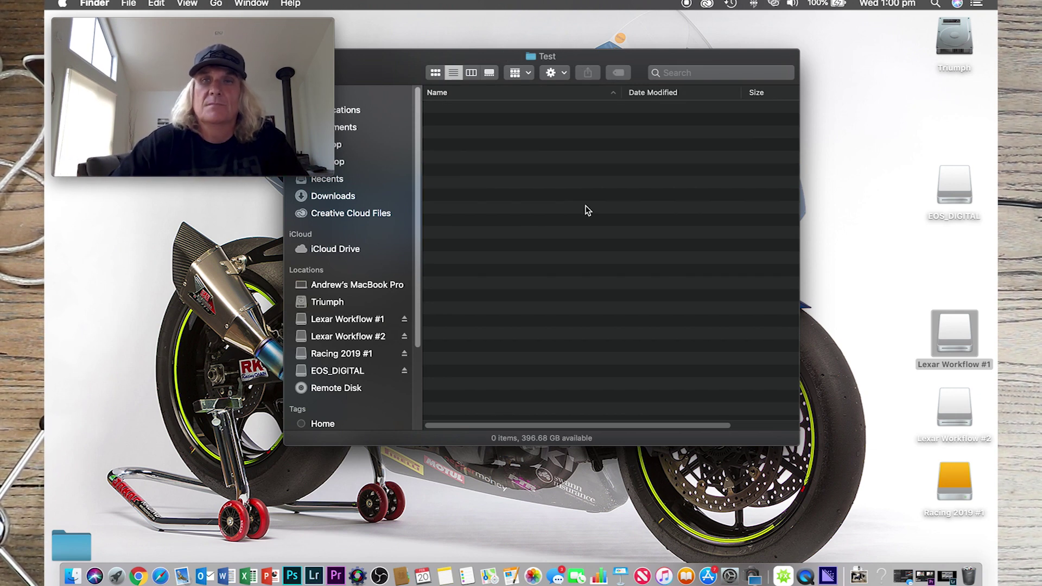
double_click(957, 172)
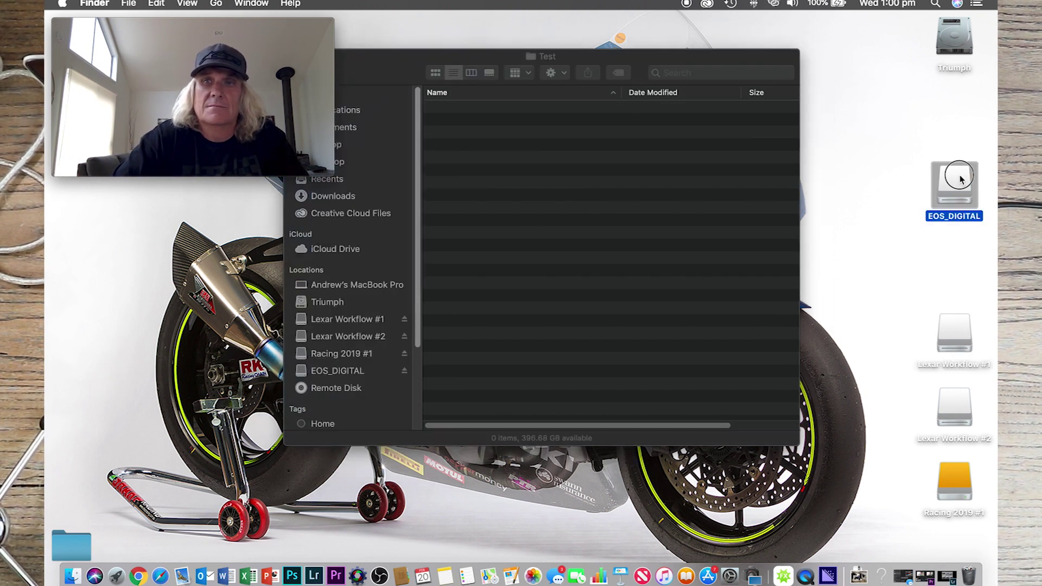
double_click(477, 122)
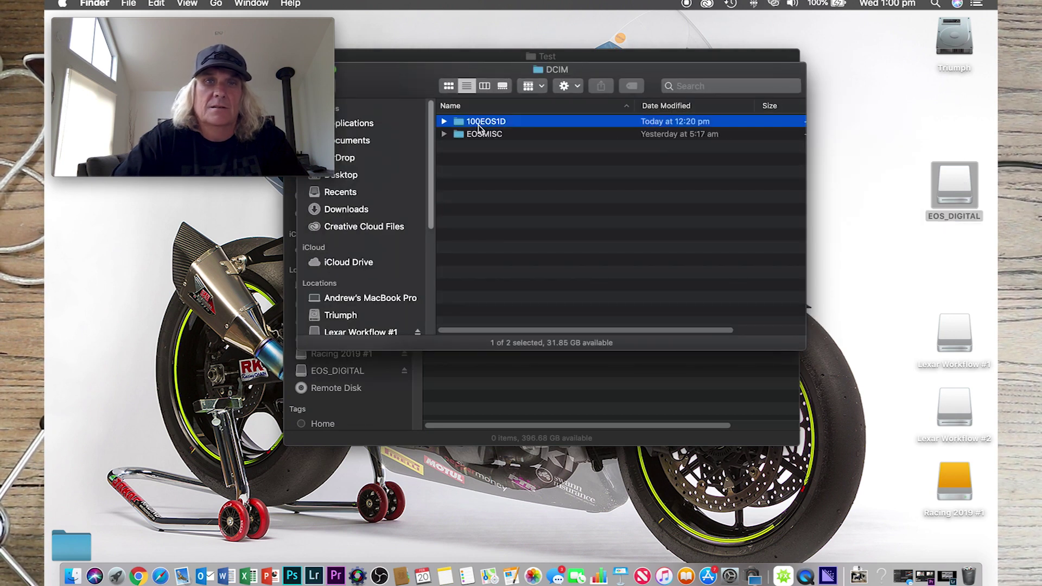
double_click(477, 122)
drag(396, 97, 688, 134)
drag(860, 258, 738, 130)
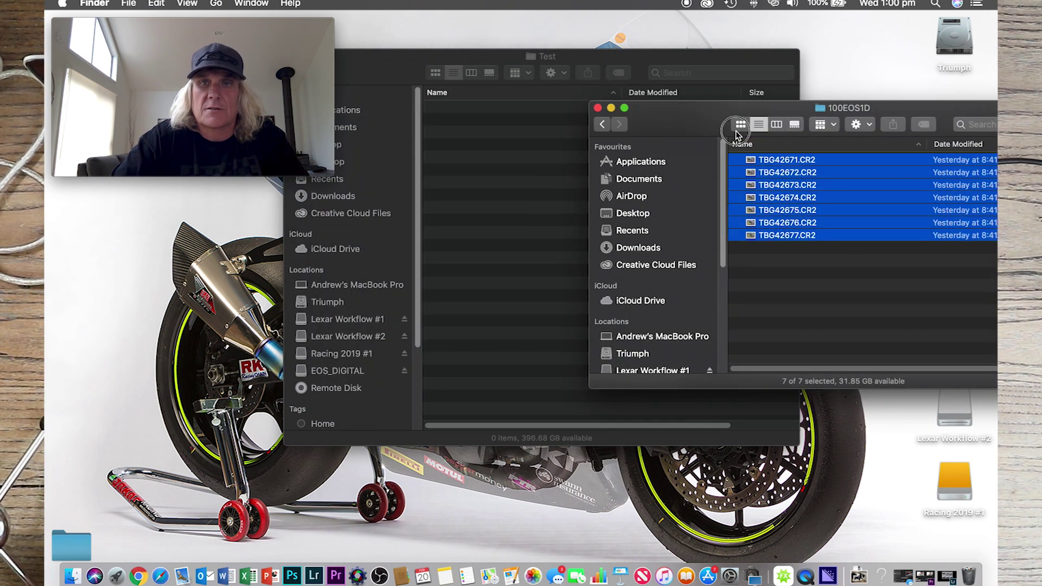
drag(771, 162, 532, 157)
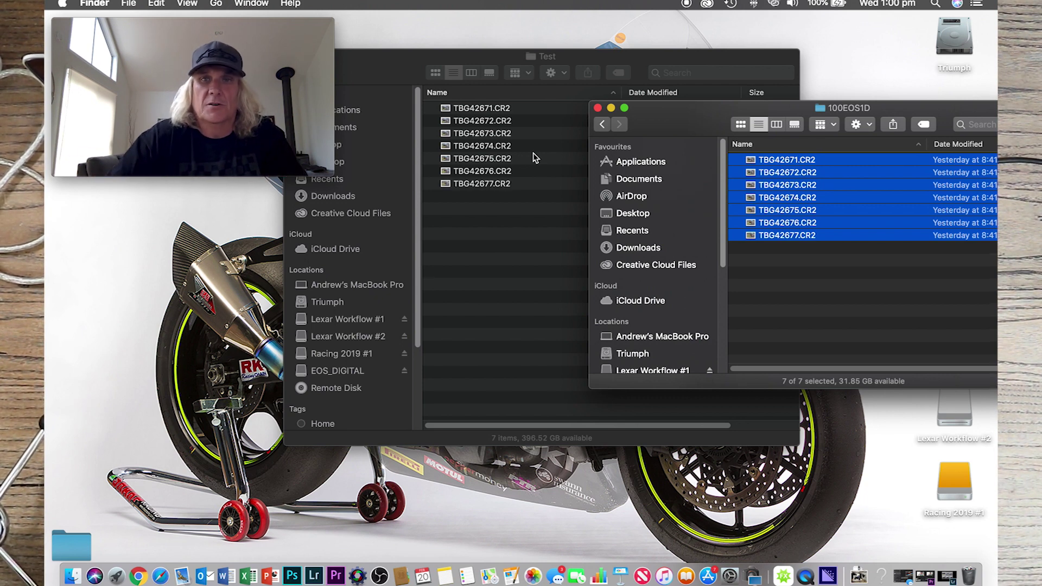
click(598, 108)
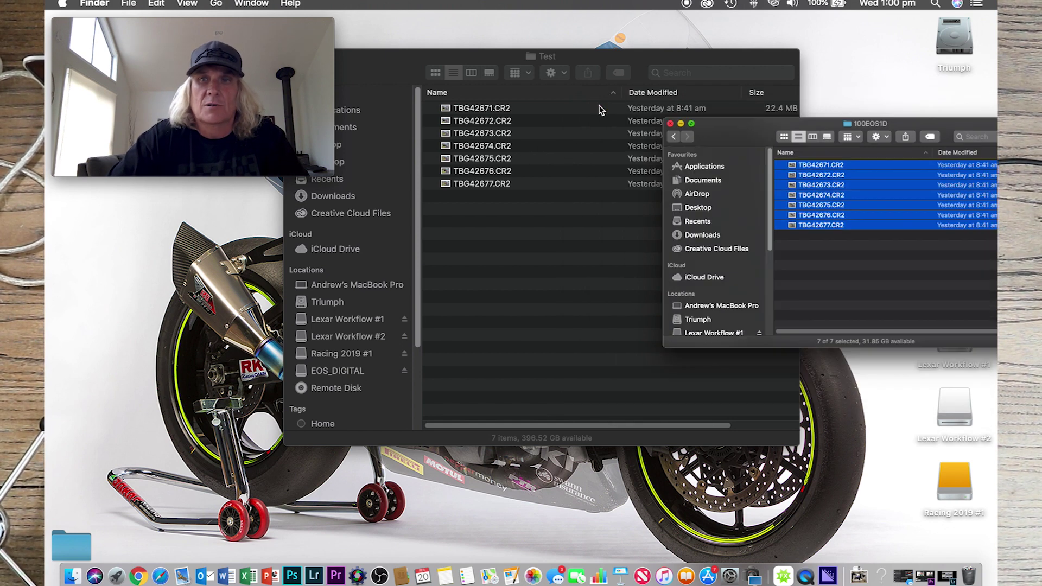
drag(954, 185, 963, 579)
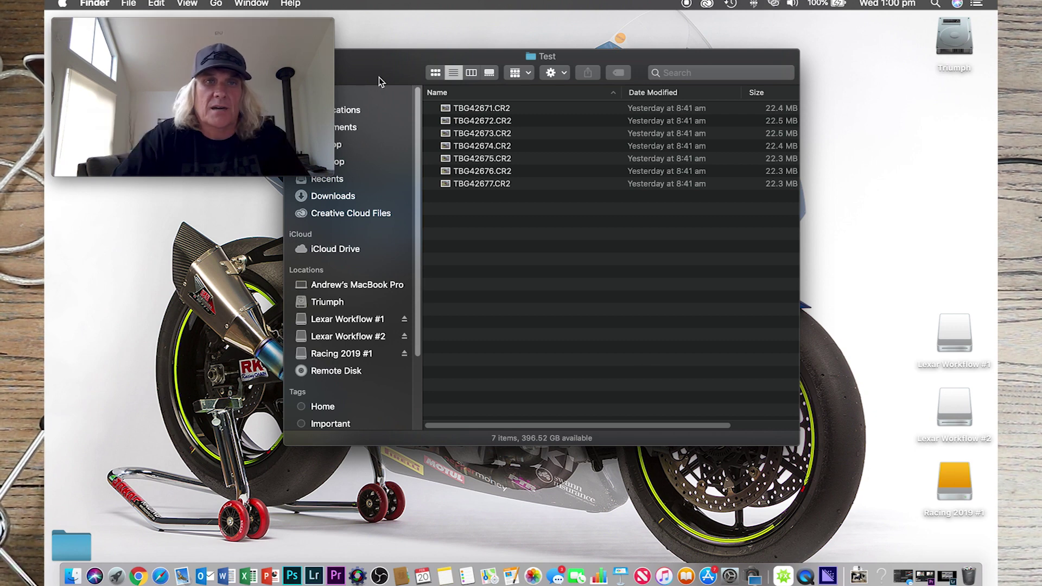
Copy the Test folder from Lexar Workflow #1 to the Lexar Workflow #2 and Racing 2019 #1 drives.
drag(349, 82, 542, 81)
click(490, 69)
drag(596, 59, 565, 54)
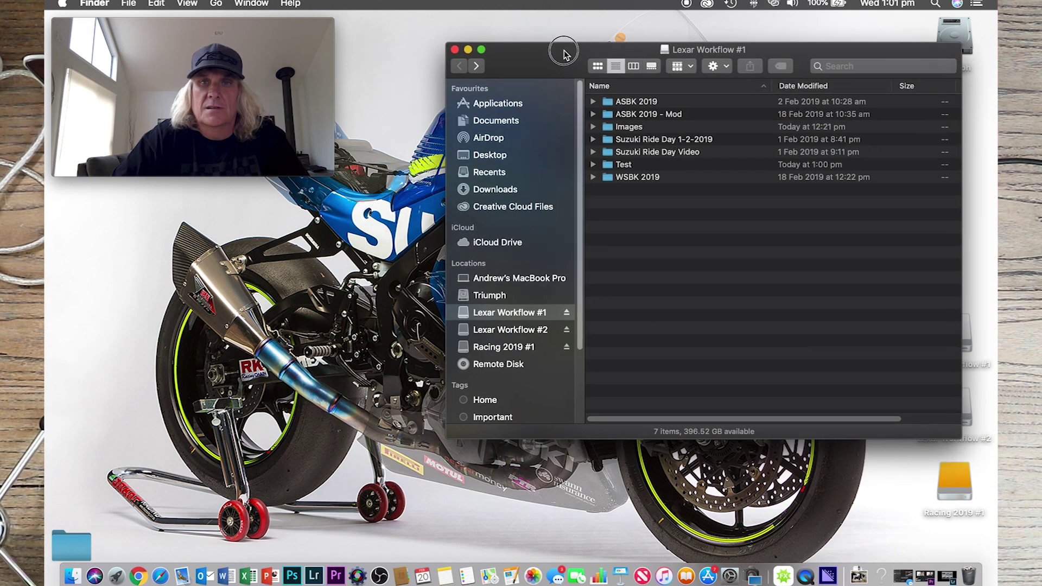
drag(606, 168, 969, 414)
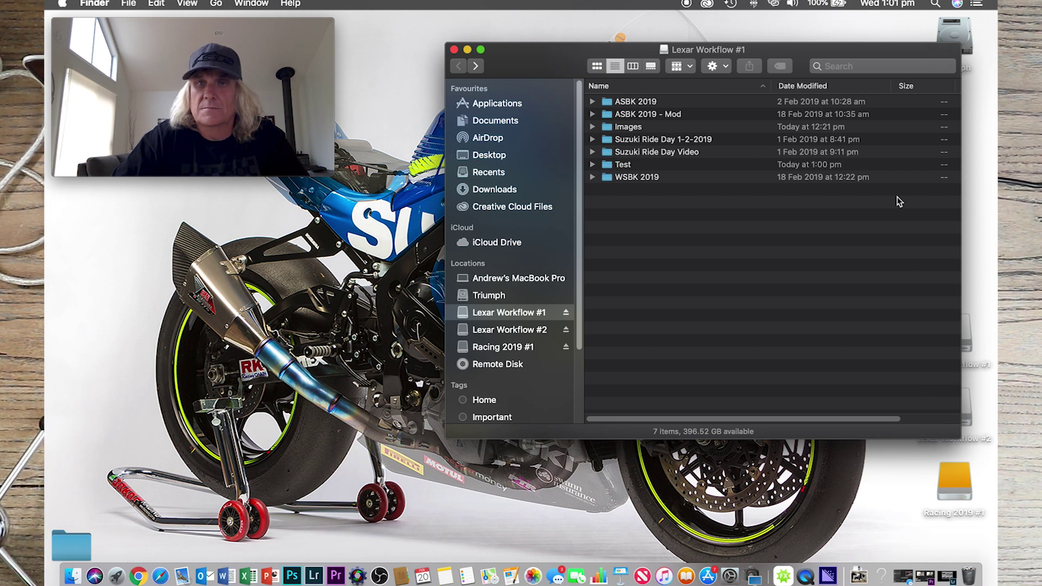
drag(805, 65, 738, 35)
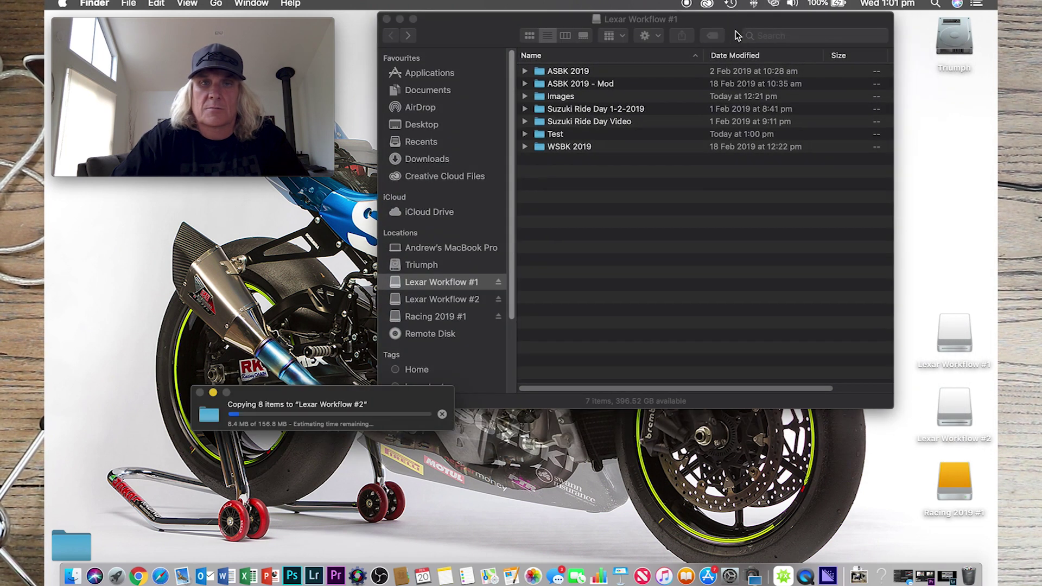
drag(544, 130, 937, 484)
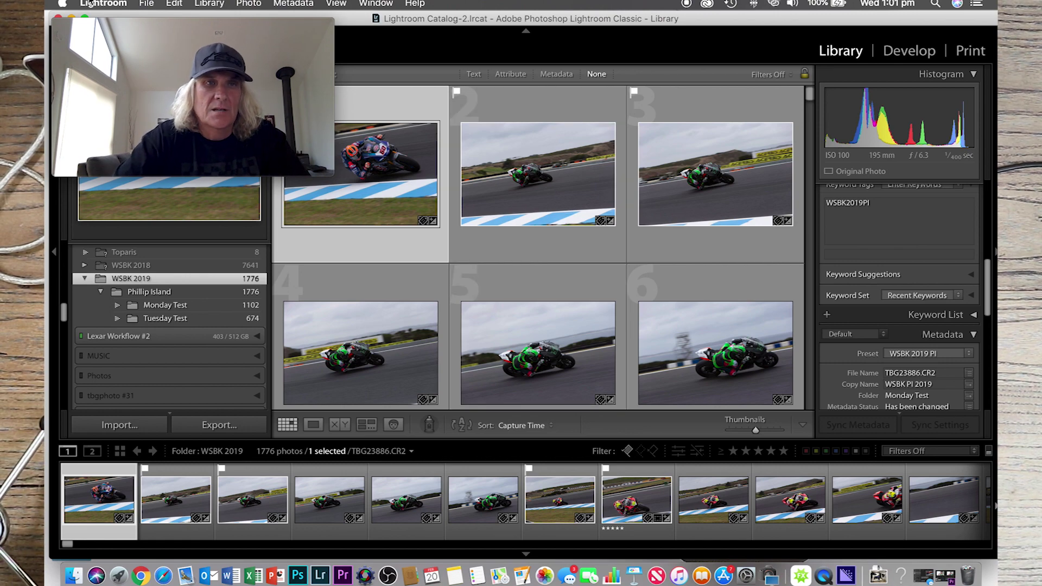
In Lightroom Classic, import the photos from Lexar Workflow #1's Test folder into the catalog, with suspected duplicates allowed.
click(147, 4)
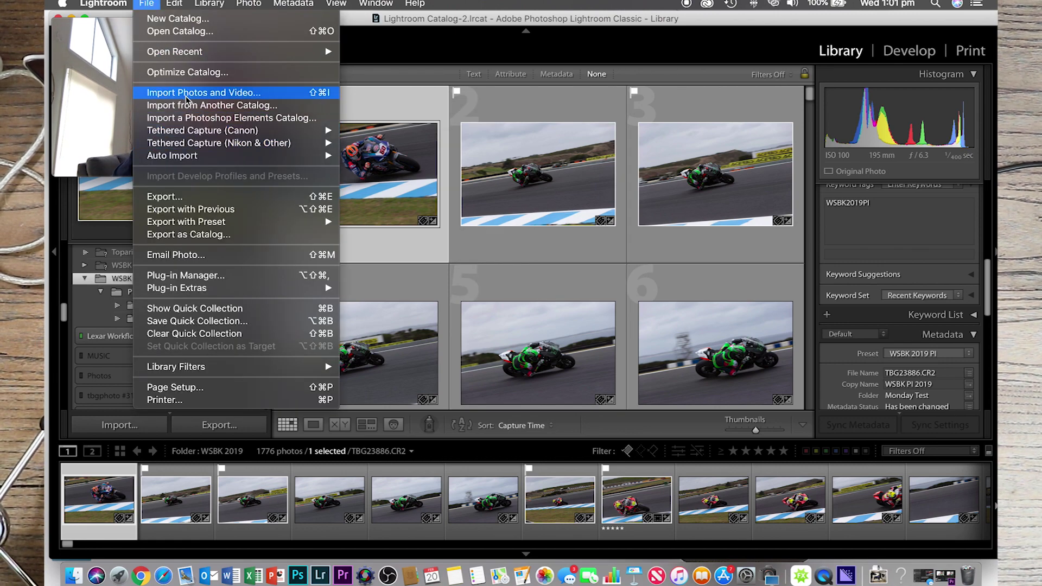
click(239, 93)
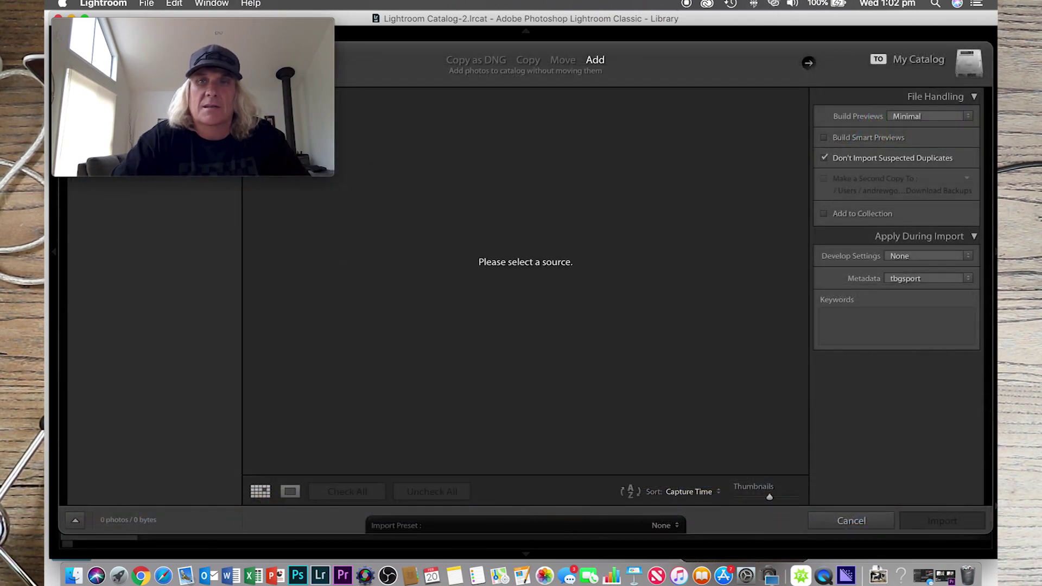
click(826, 159)
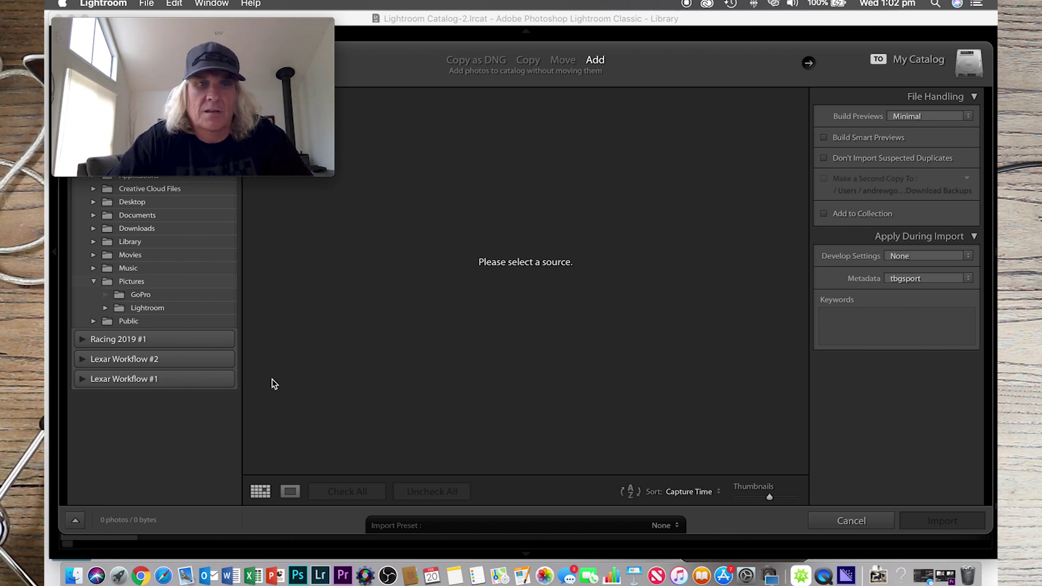
click(82, 380)
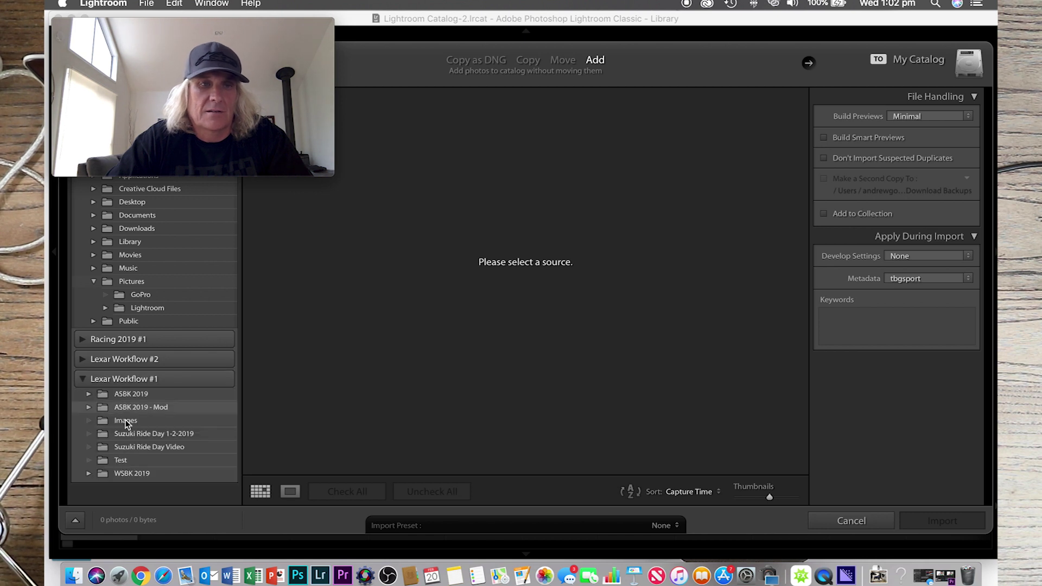
click(137, 461)
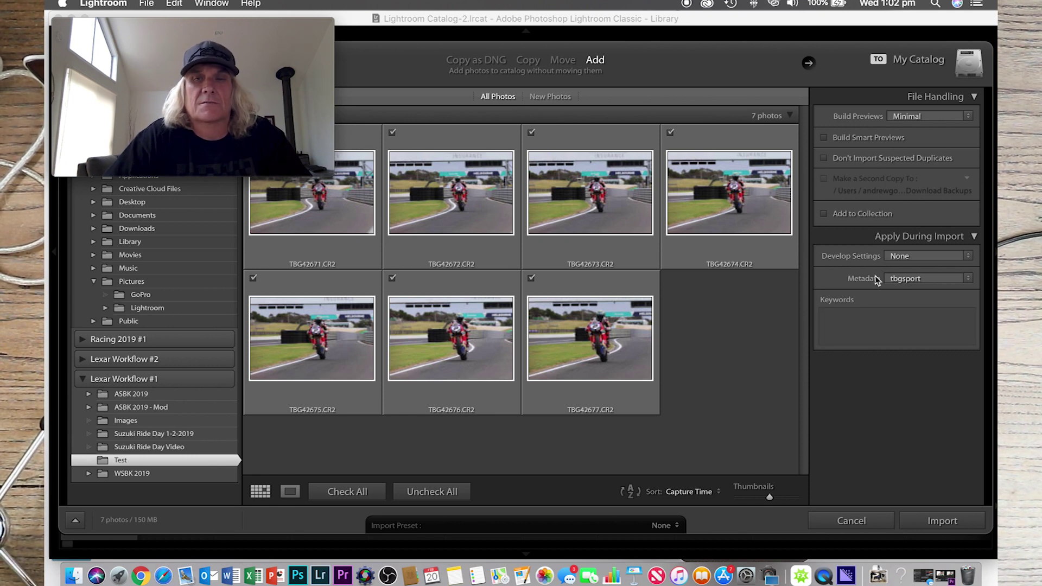
click(945, 520)
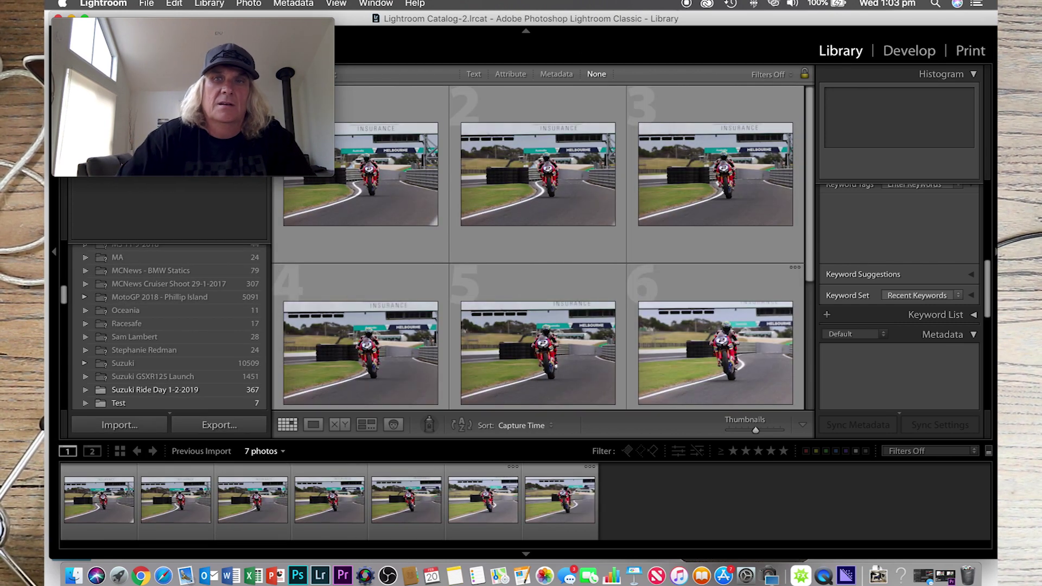
Apply the WSBK 2019 PI metadata preset to all seven imported photos.
scroll(934, 304, up, 3)
scroll(934, 305, up, 4)
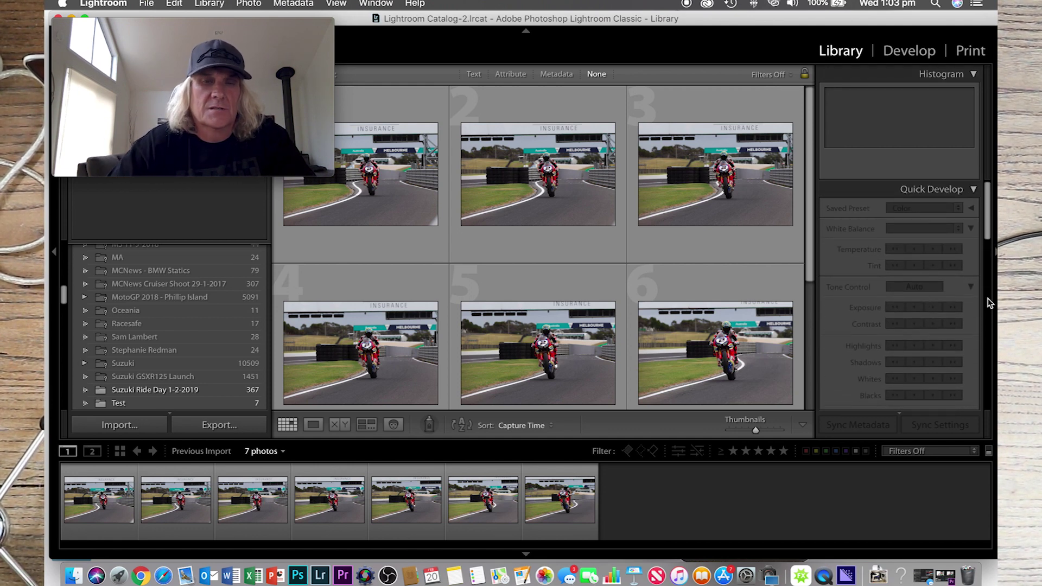
click(393, 218)
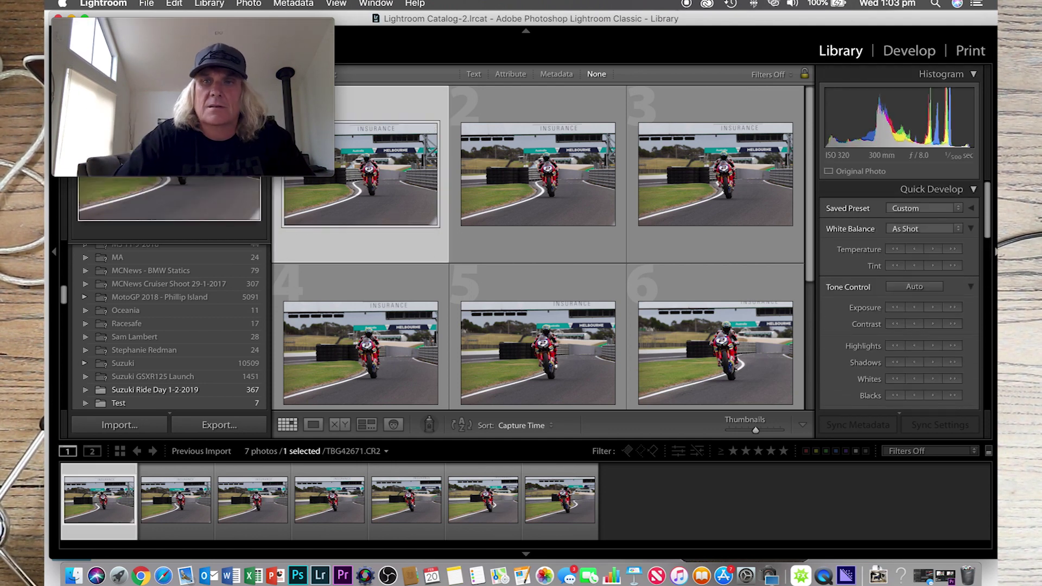
scroll(939, 307, down, 5)
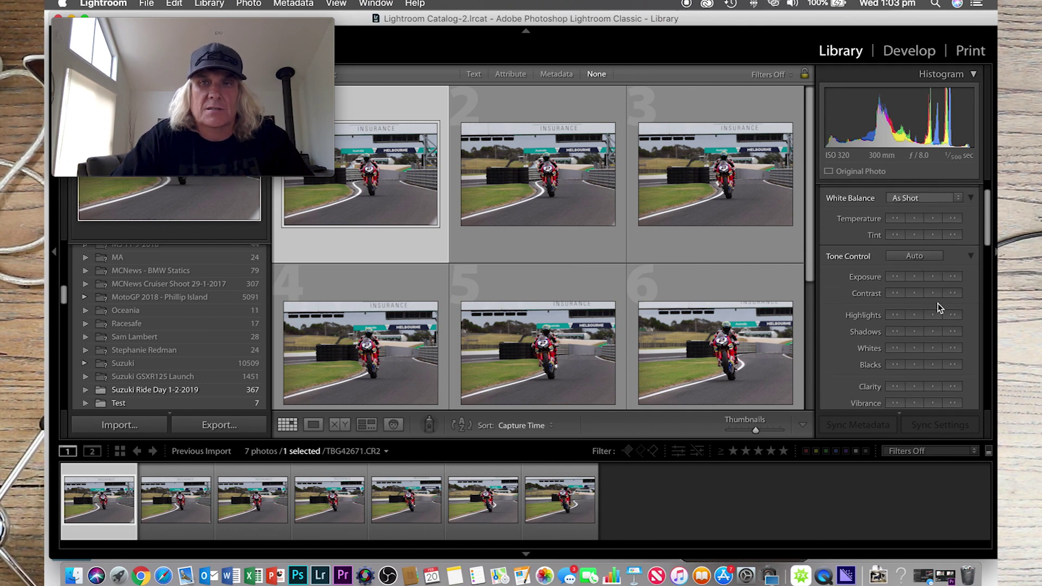
scroll(947, 314, down, 4)
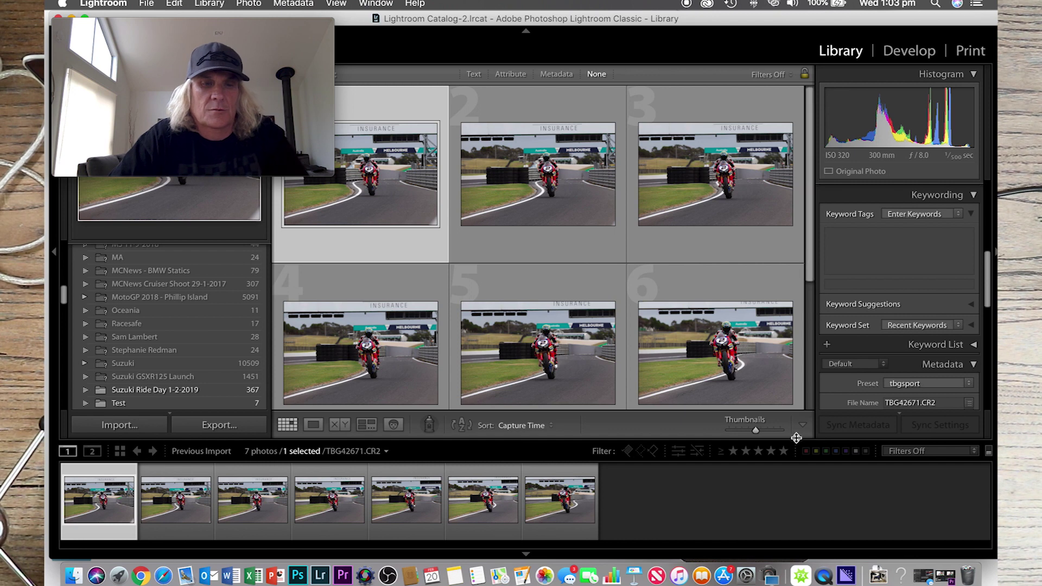
shift+click(590, 529)
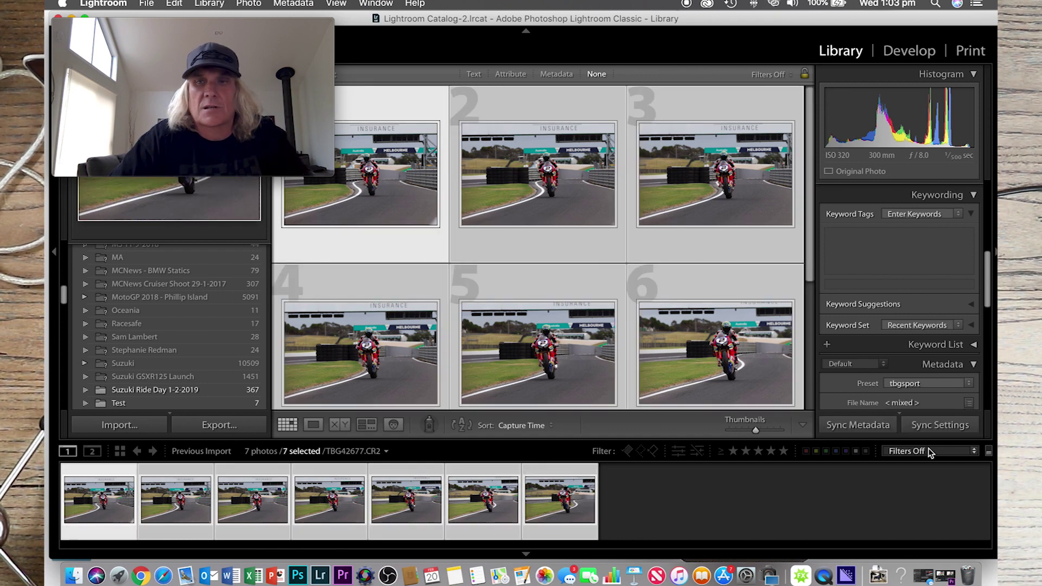
click(966, 387)
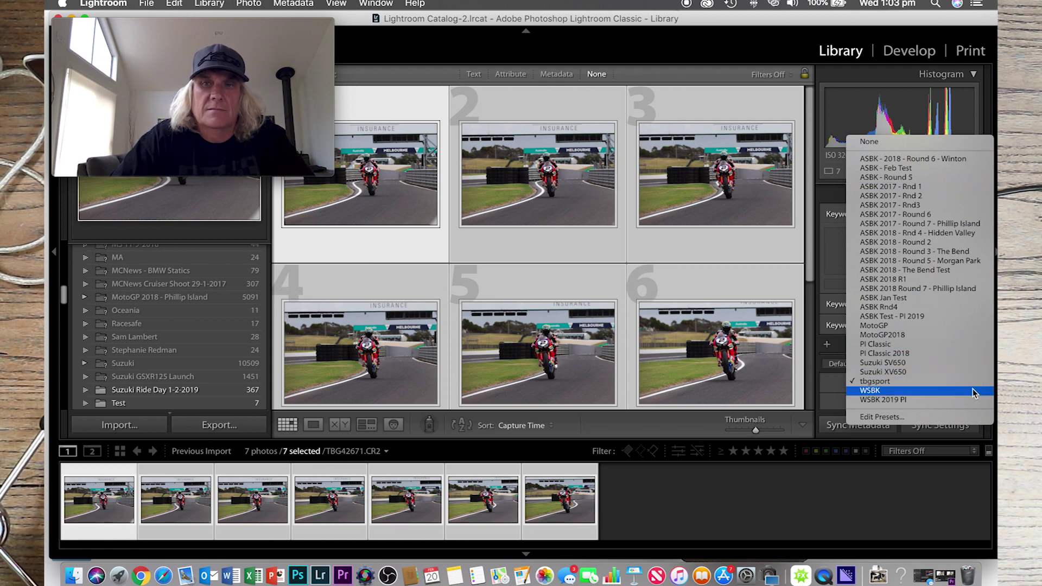
click(972, 400)
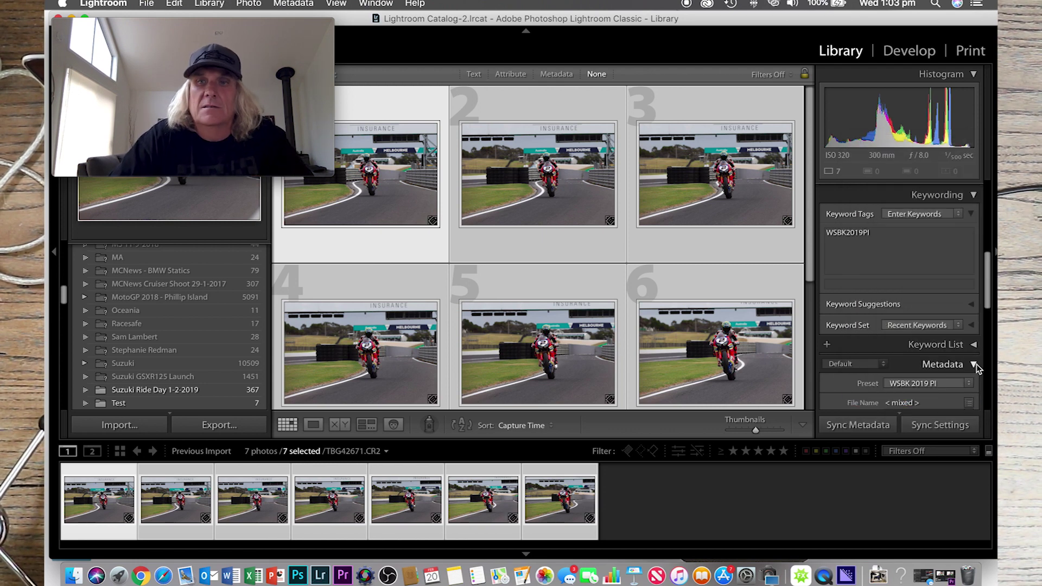
Review the metadata preset's fields from Basic Info through Keywords in the preset editor, and close it without saving.
click(968, 383)
click(958, 396)
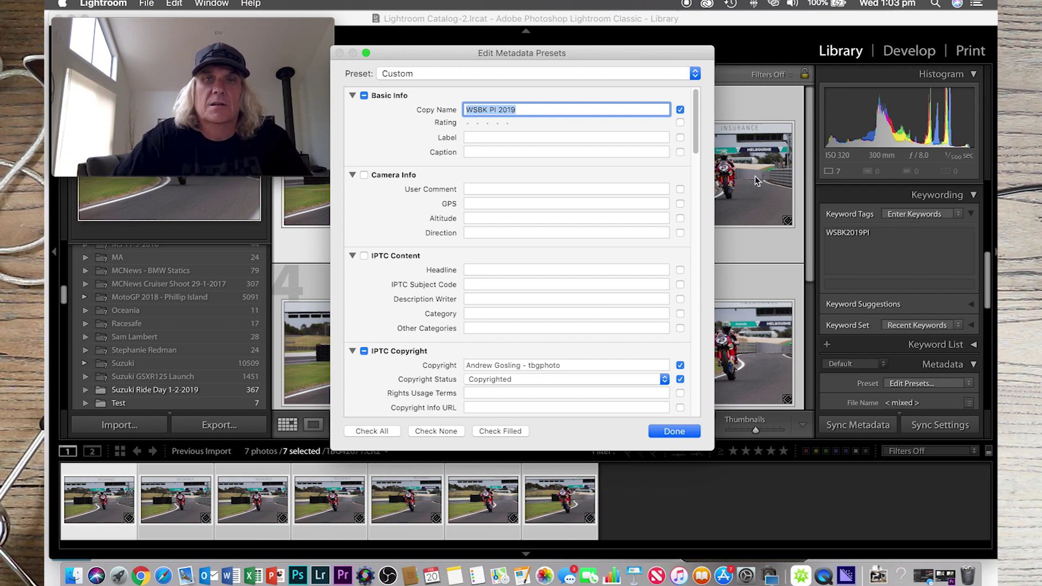
click(697, 136)
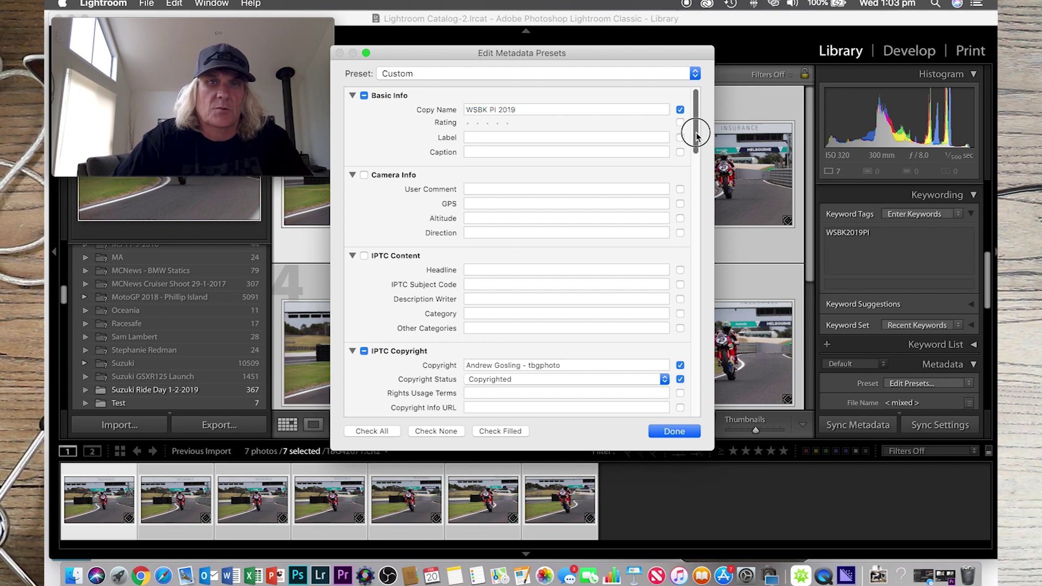
drag(697, 136, 701, 425)
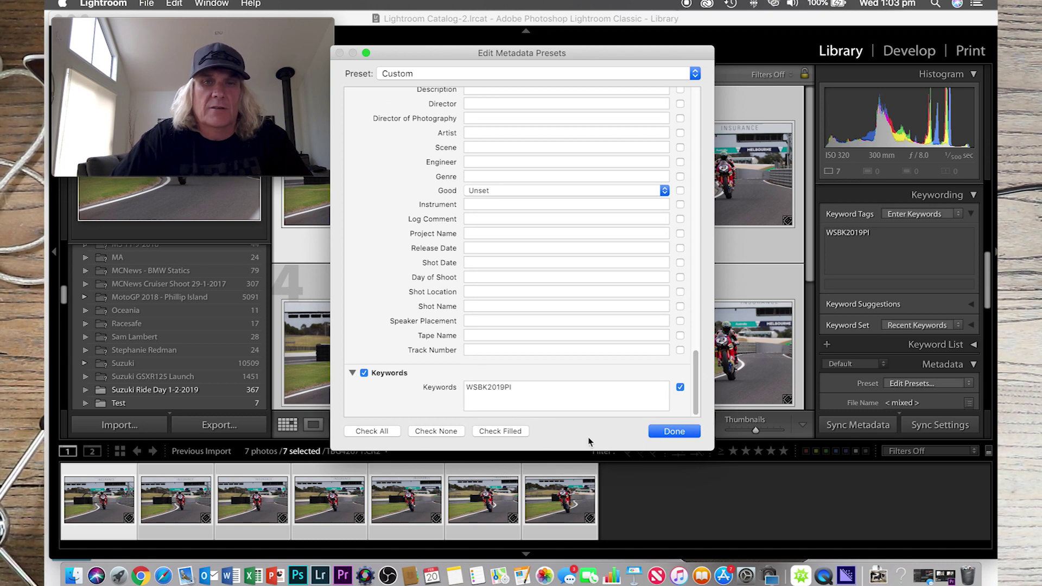
click(669, 434)
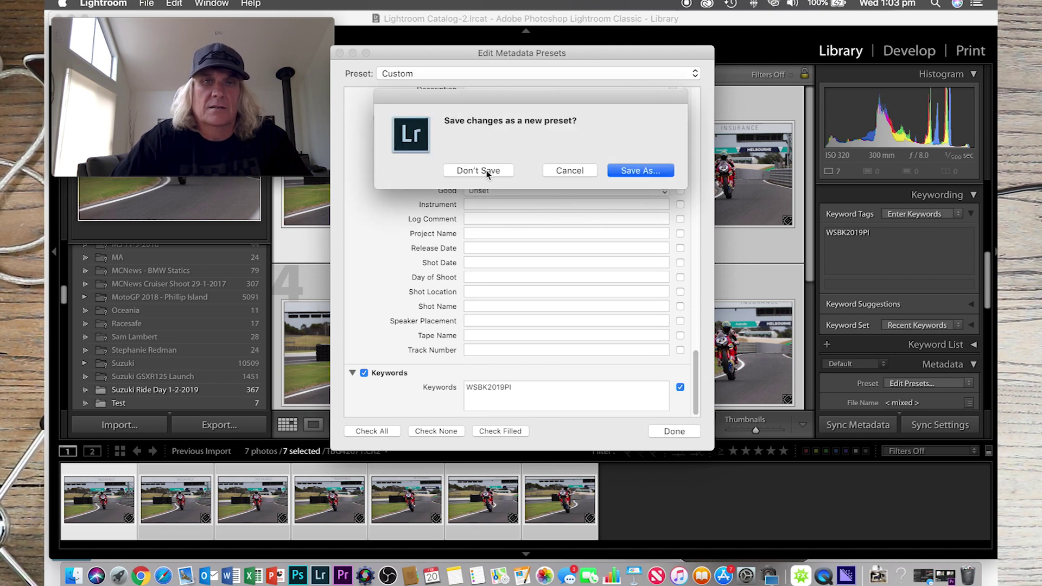
click(491, 170)
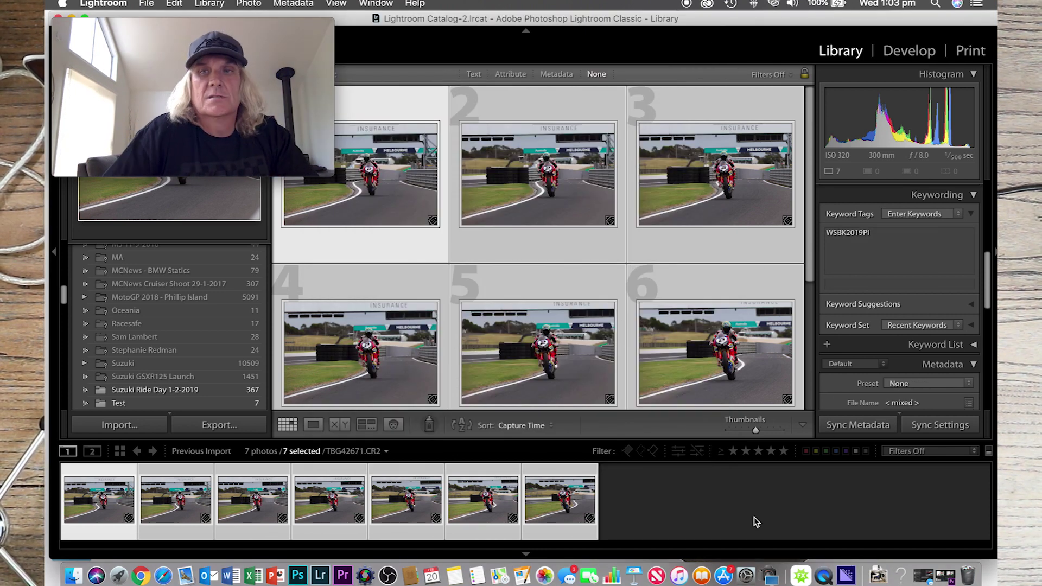
Examine the selected photos' metadata, from the copy name and copyright fields through the capture and camera details.
scroll(891, 345, down, 5)
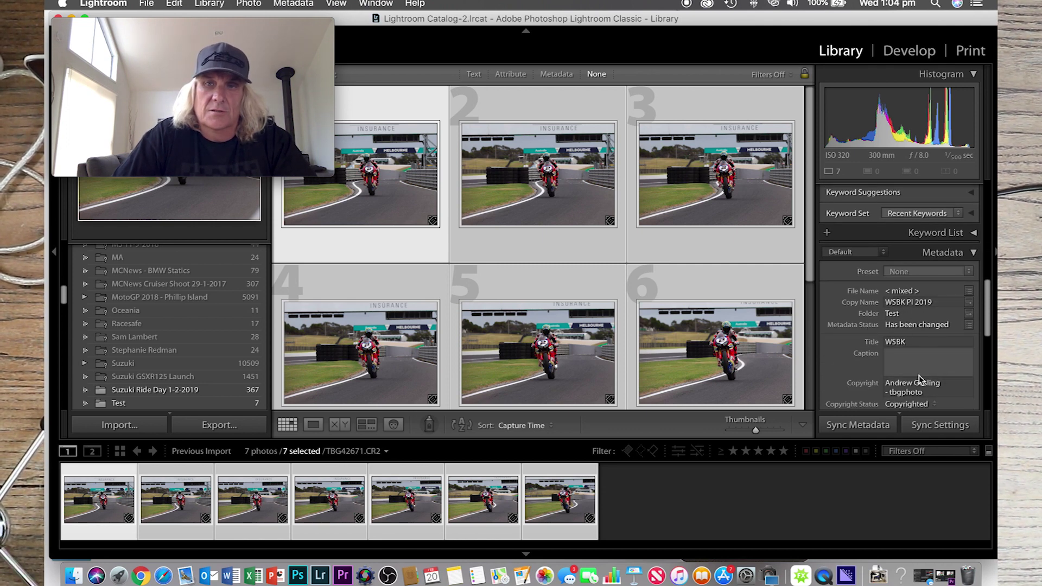
scroll(919, 379, down, 4)
scroll(926, 385, down, 8)
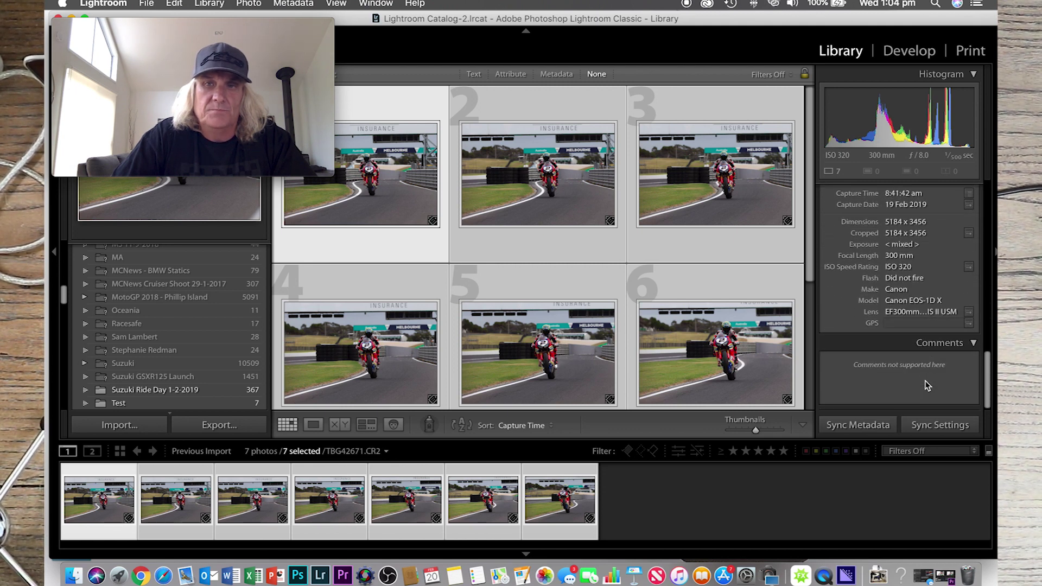
Open the photos in the Develop module and raise TBG42671.CR2's Sharpening Amount to 73.
scroll(926, 384, up, 15)
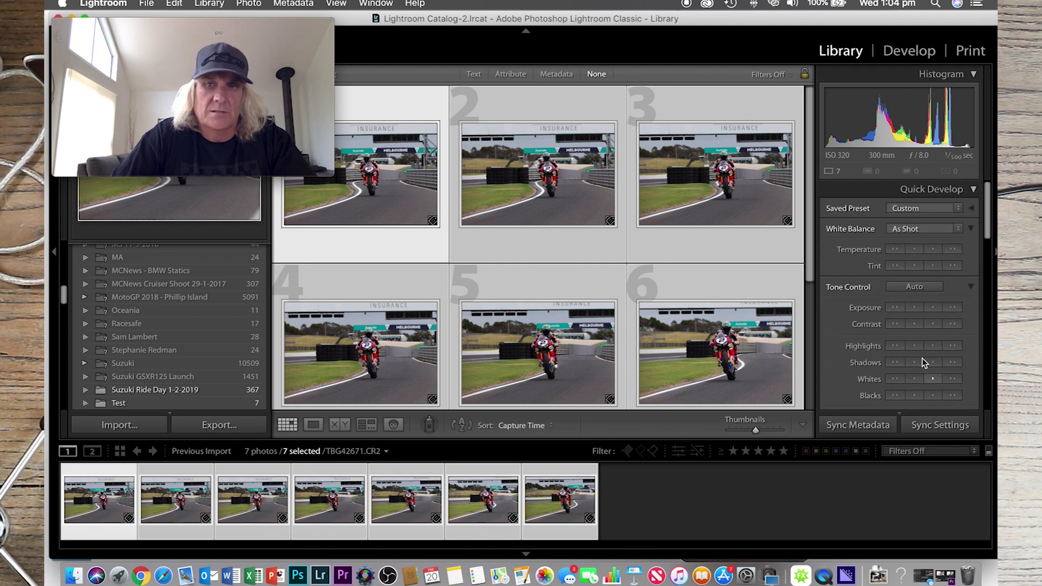
click(909, 51)
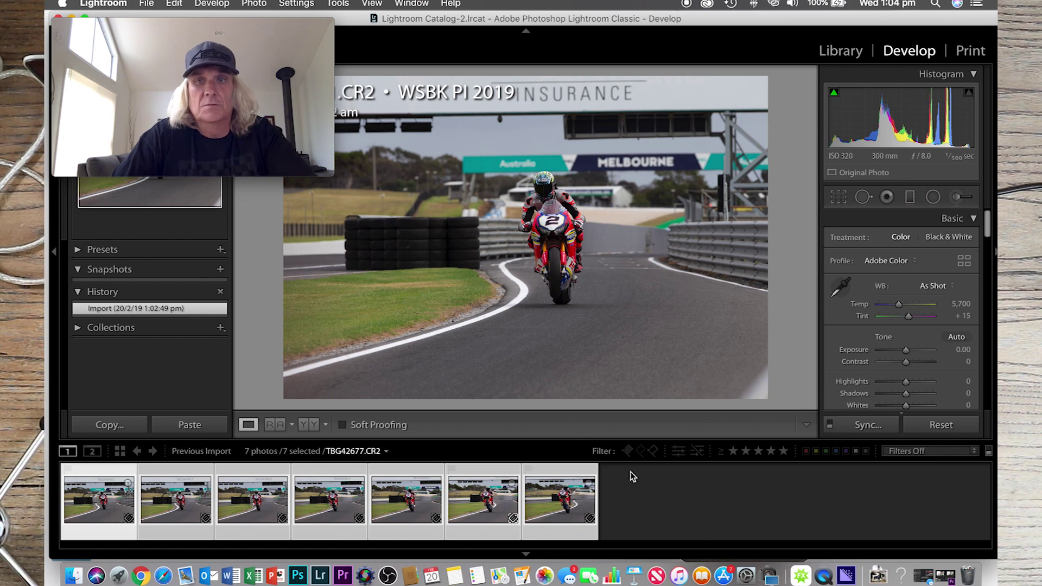
scroll(904, 385, down, 15)
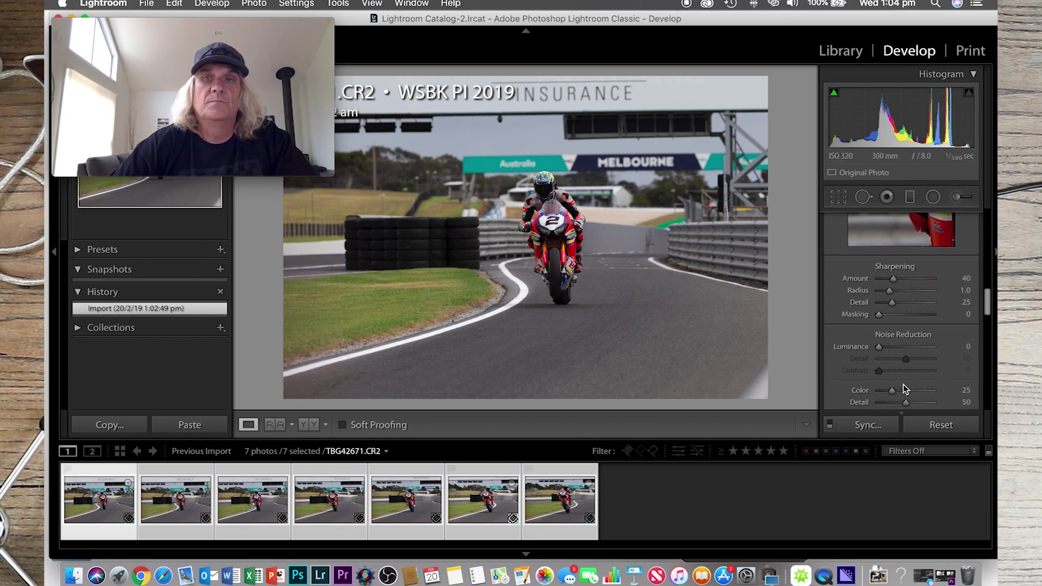
drag(893, 279, 904, 279)
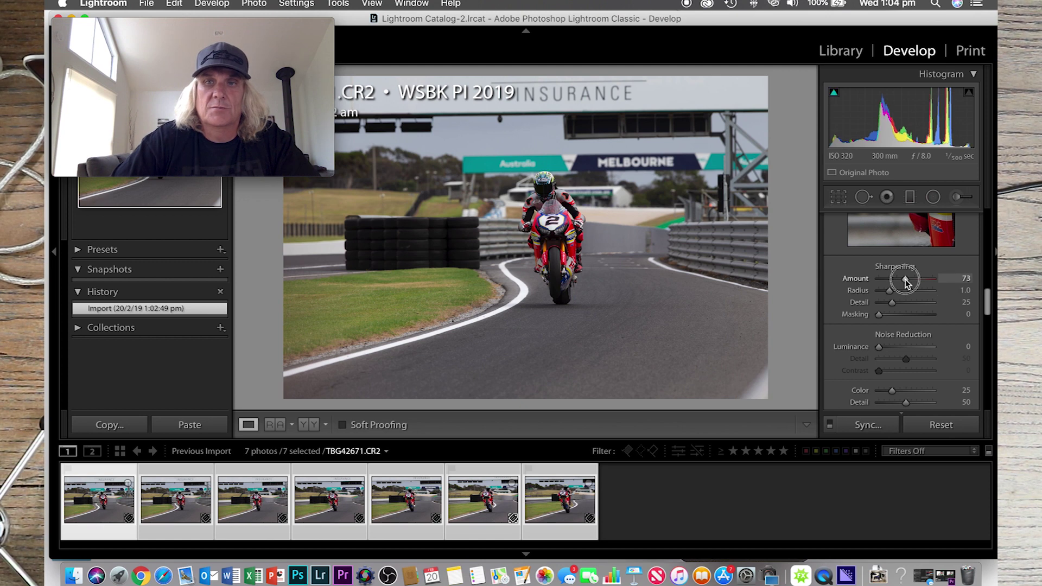
Enable Remove Chromatic Aberration and Profile Corrections, and synchronize the develop settings, except the crop, across all seven selected photos.
scroll(909, 372, down, 5)
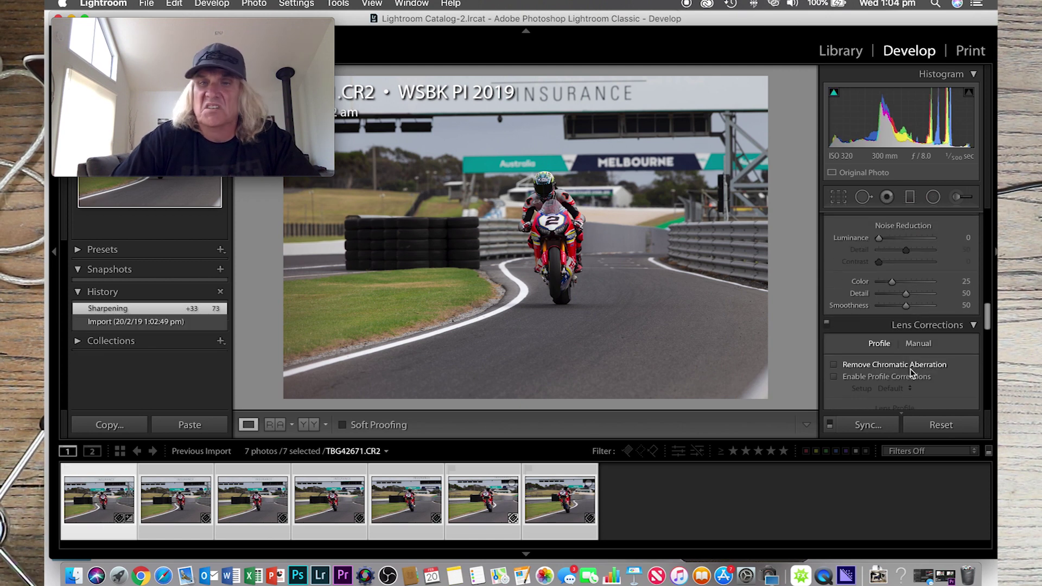
click(834, 366)
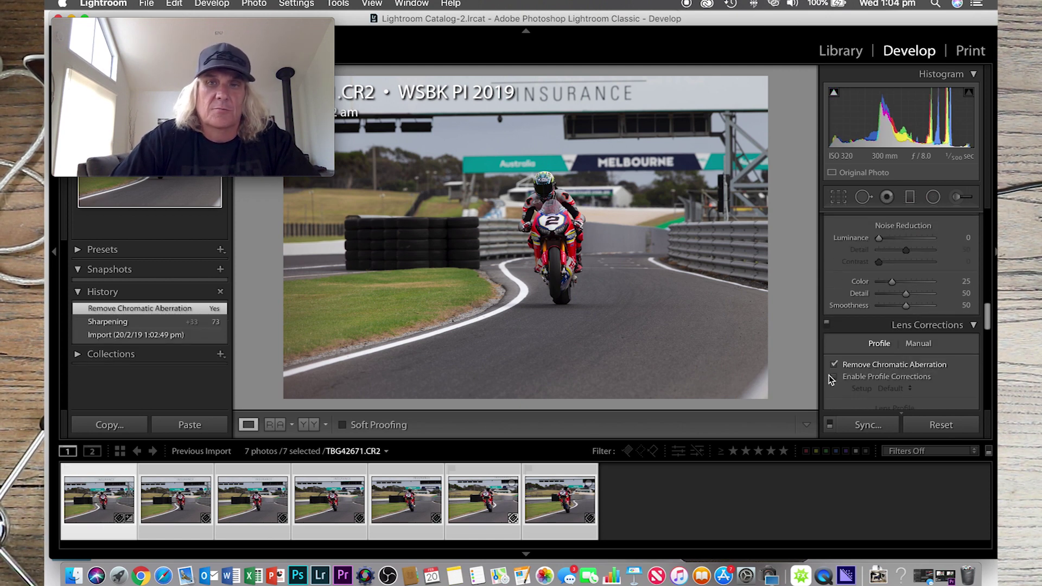
click(829, 375)
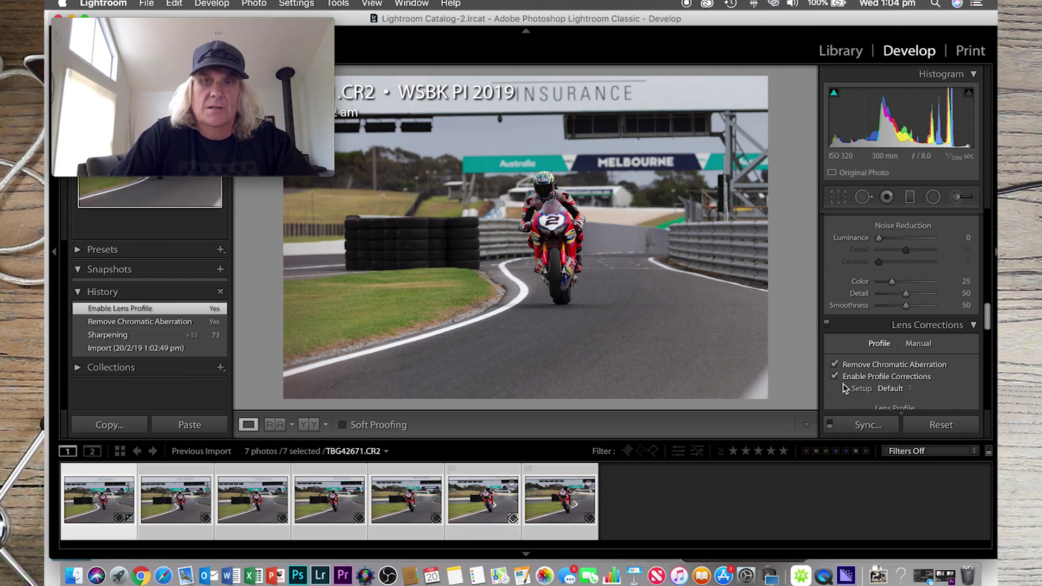
click(863, 424)
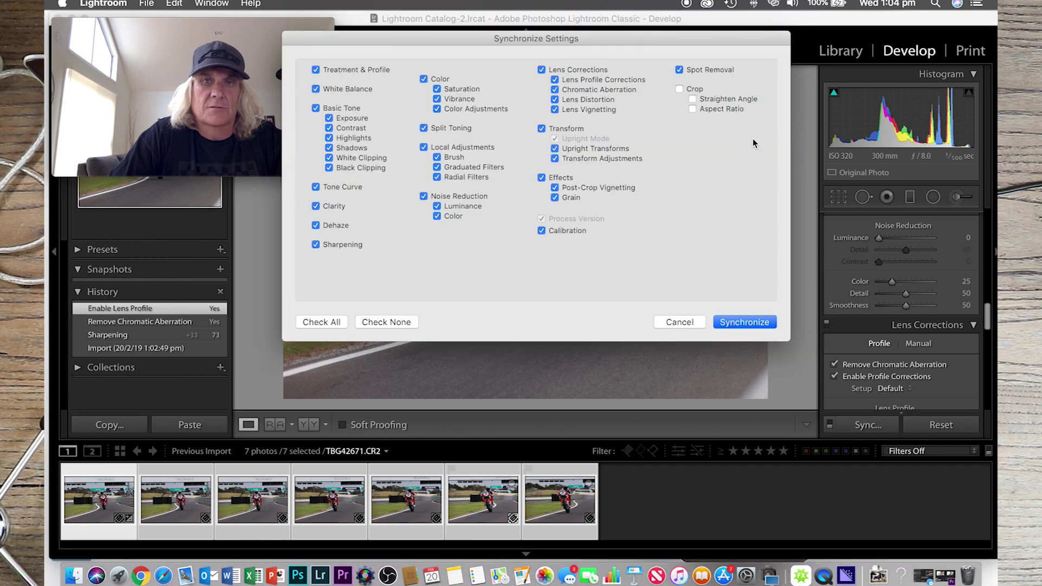
click(744, 323)
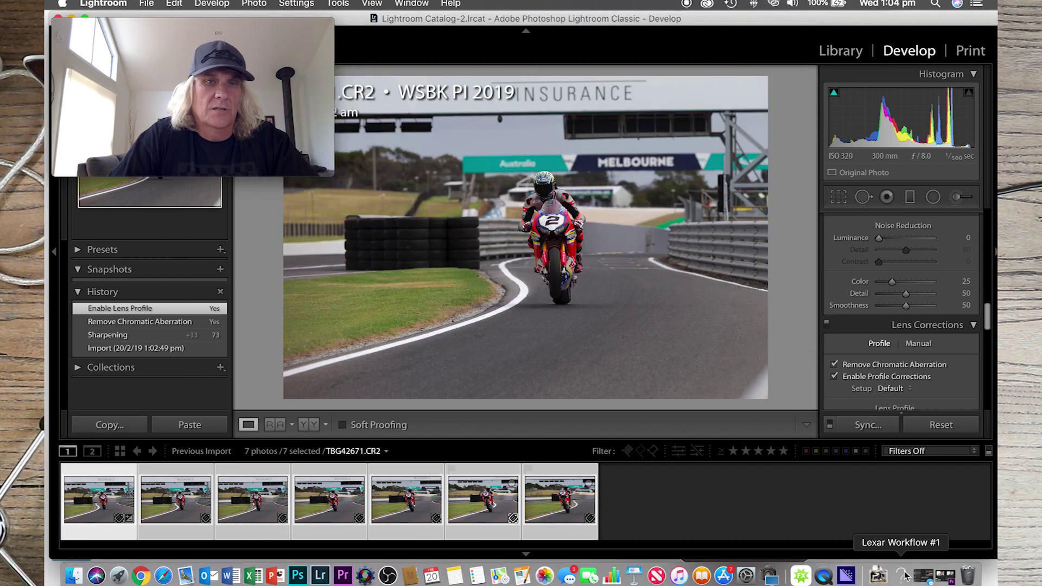
Check the photos' sharpness zoomed in on the rider, and flag TBG42671 through TBG42675 as picks.
click(102, 537)
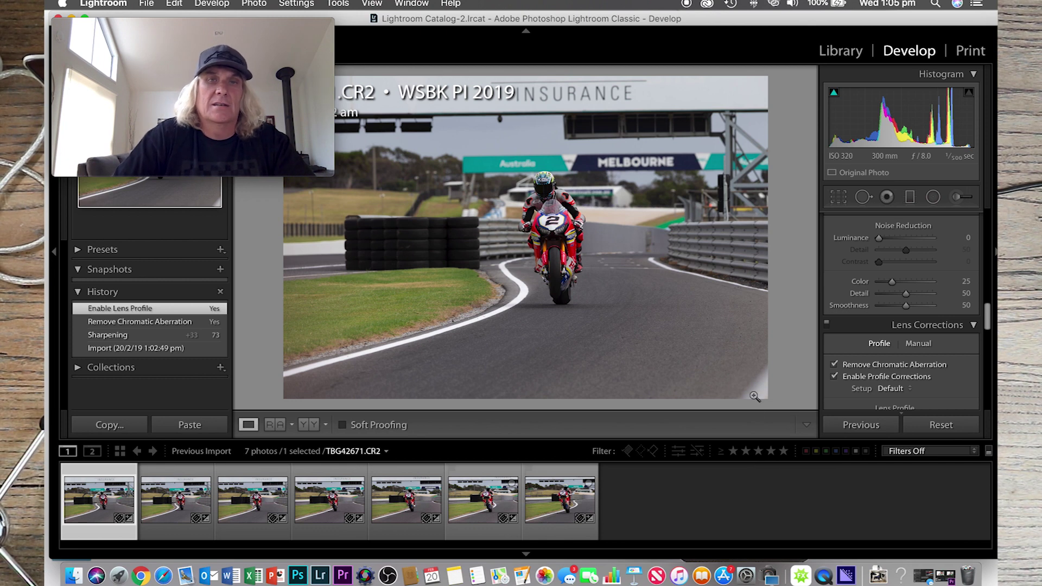
click(548, 189)
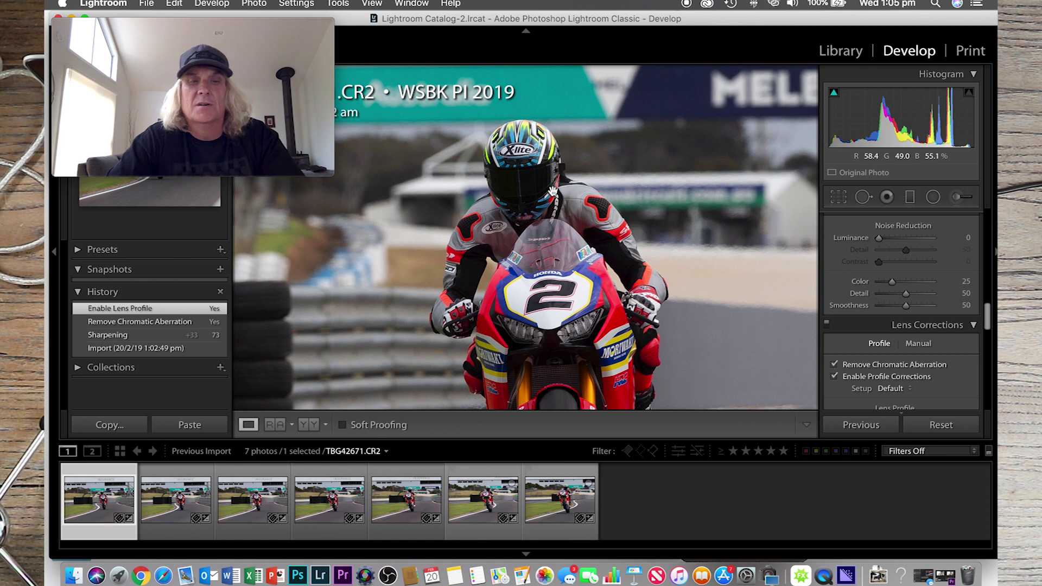
key(p)
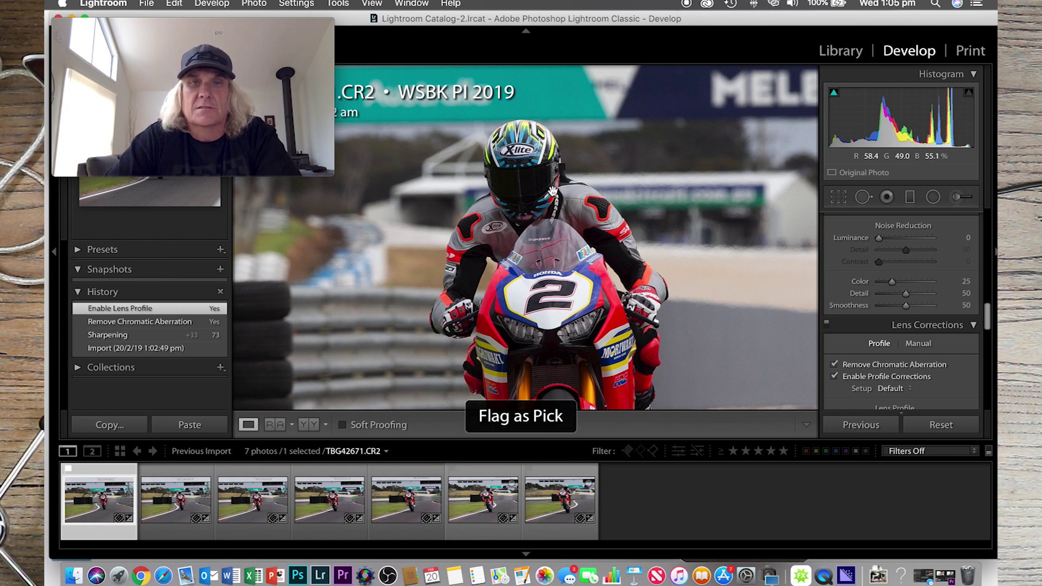
key(Right)
key(p)
key(Right)
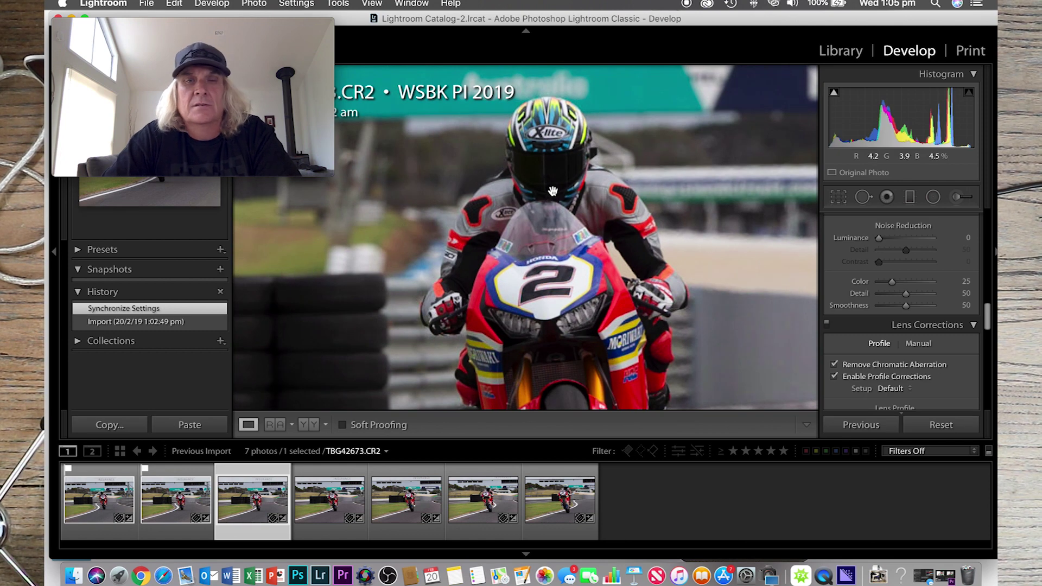
key(p)
key(Right)
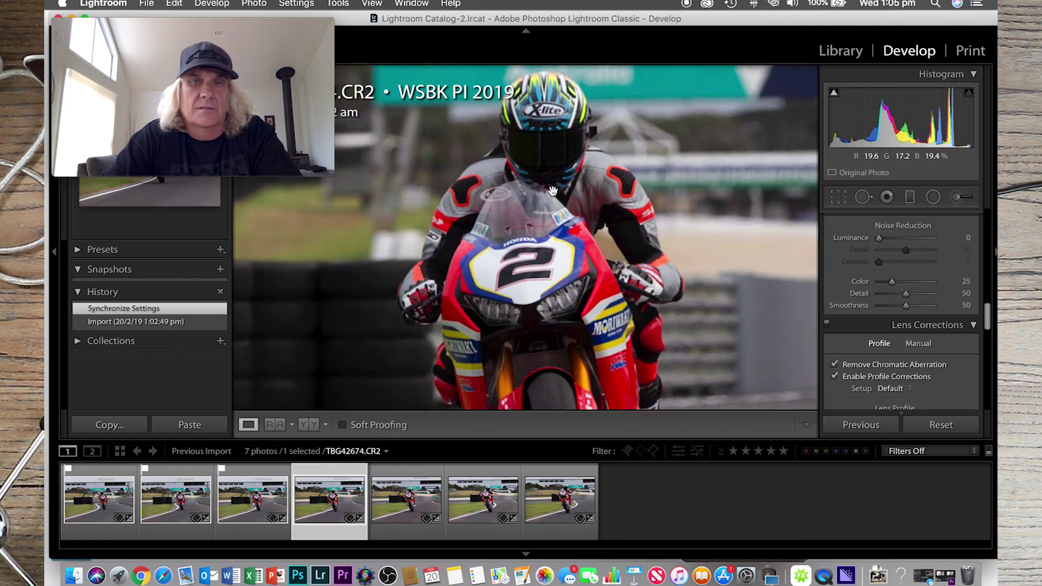
key(p)
key(Right)
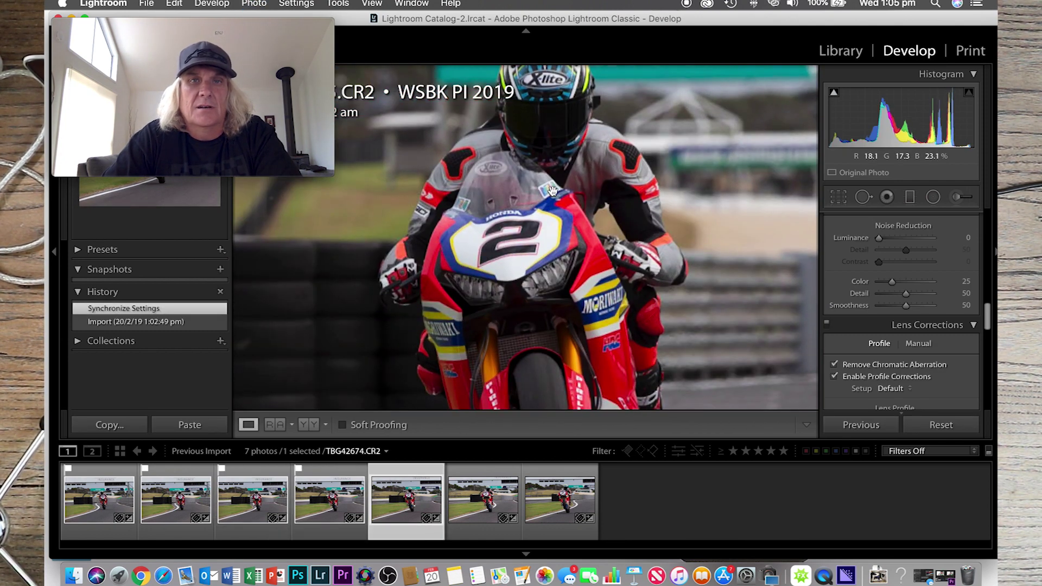
key(p)
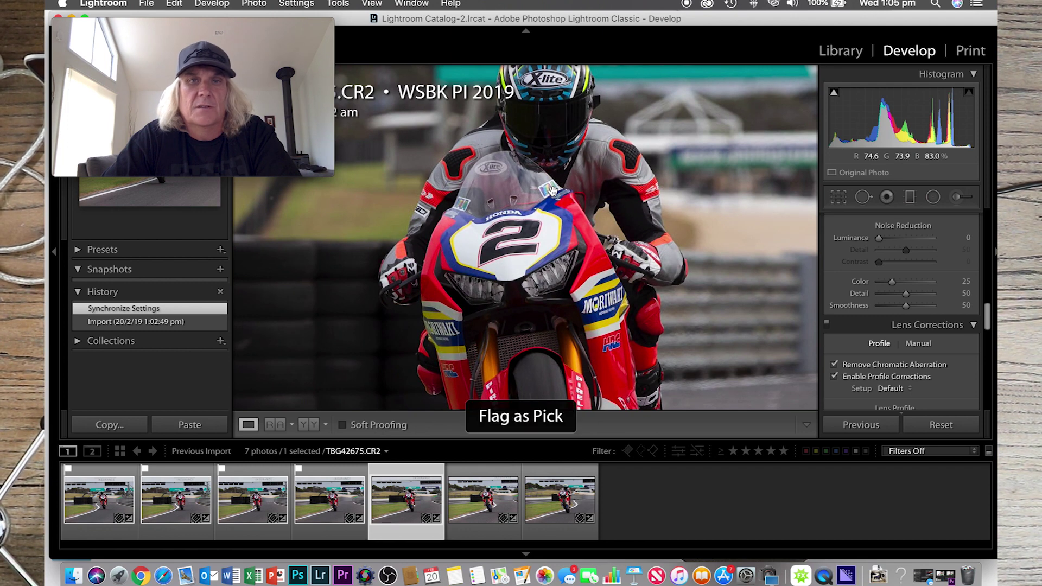
Skip TBG42676, flag TBG42677 as a pick, and filter the filmstrip to show only flagged photos.
key(Right)
key(Right)
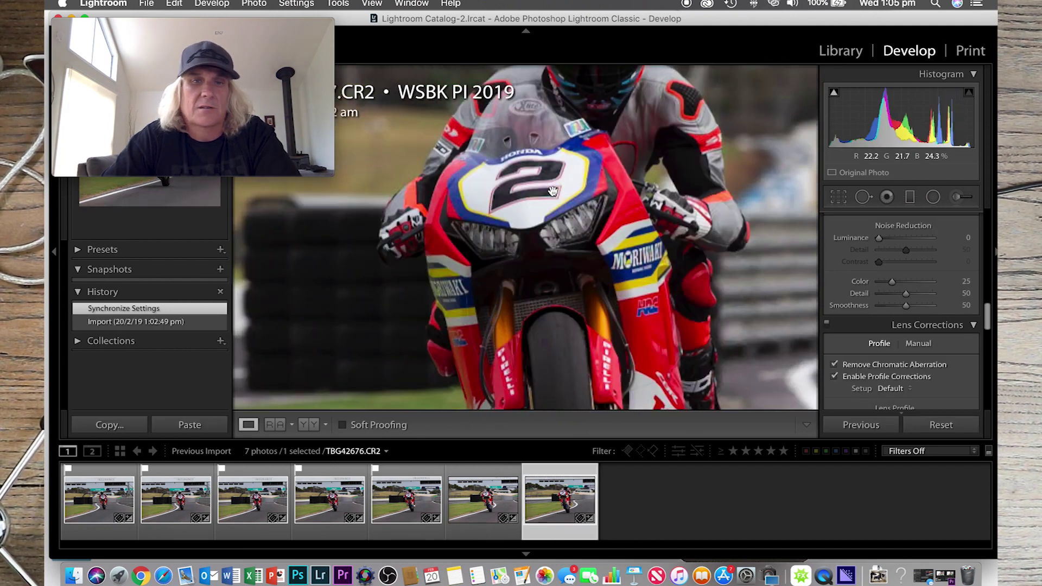
click(639, 139)
key(p)
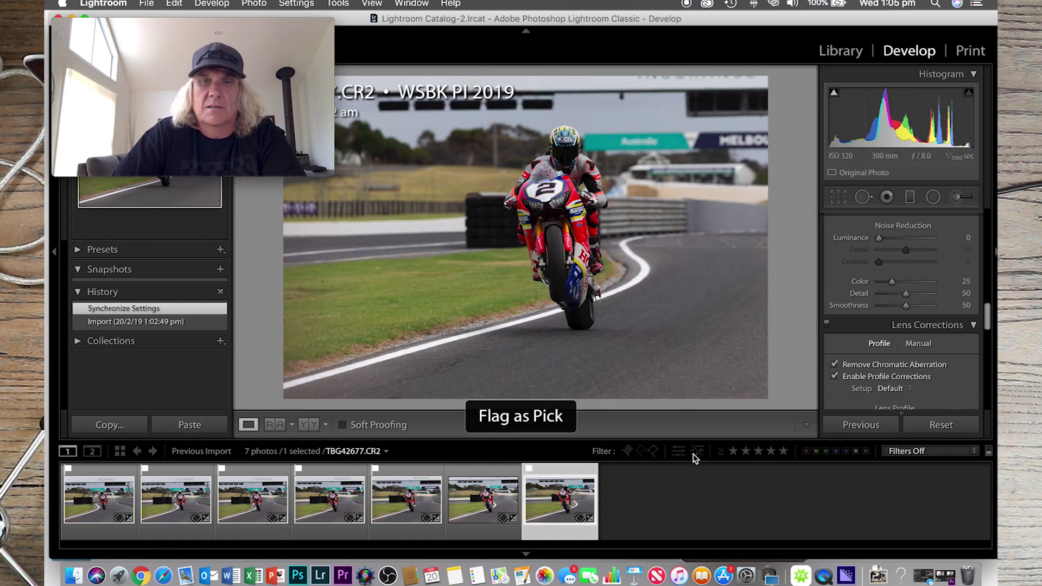
click(628, 453)
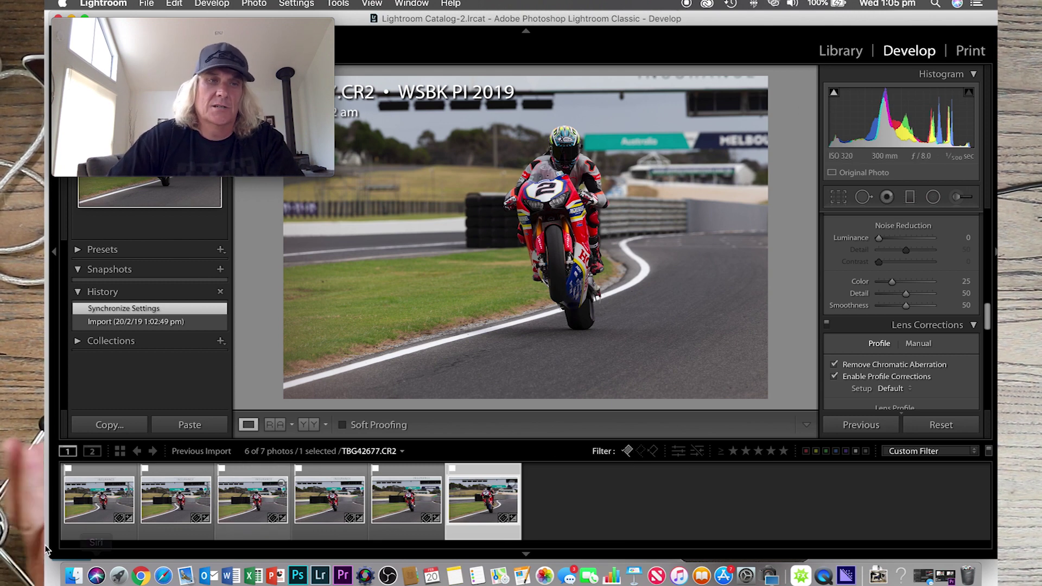
click(332, 536)
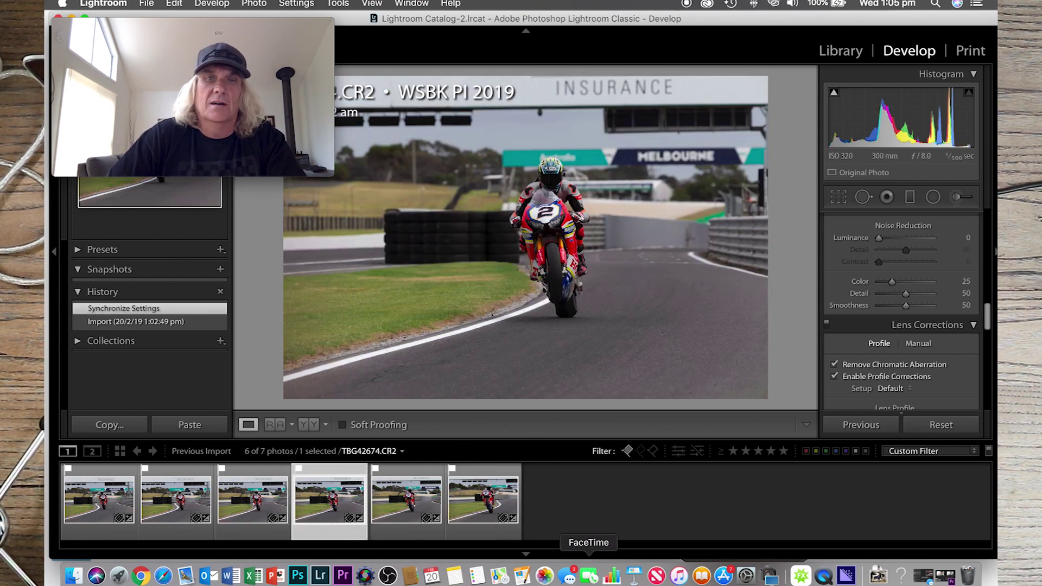
Crop TBG42677.CR2 more tightly around the rider to about 4393 x 2928 pixels, keeping the original aspect ratio.
click(471, 533)
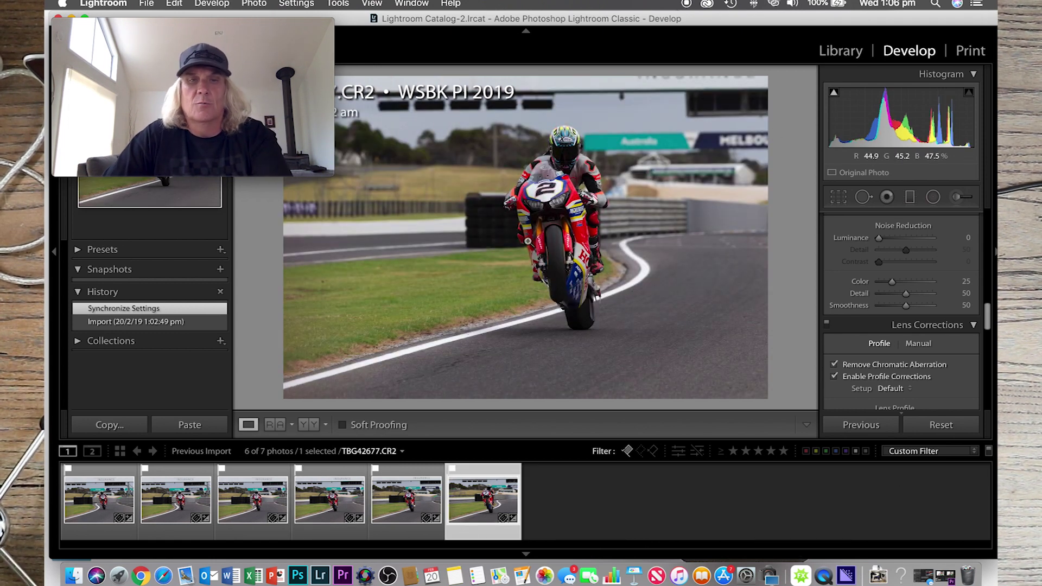
key(r)
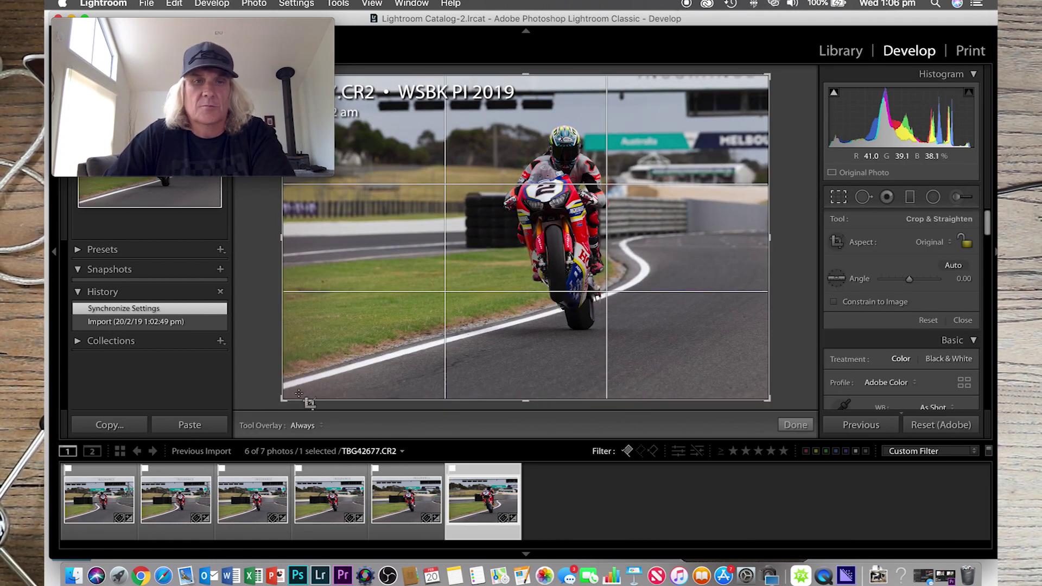
drag(291, 395, 309, 369)
drag(767, 336, 803, 335)
key(r)
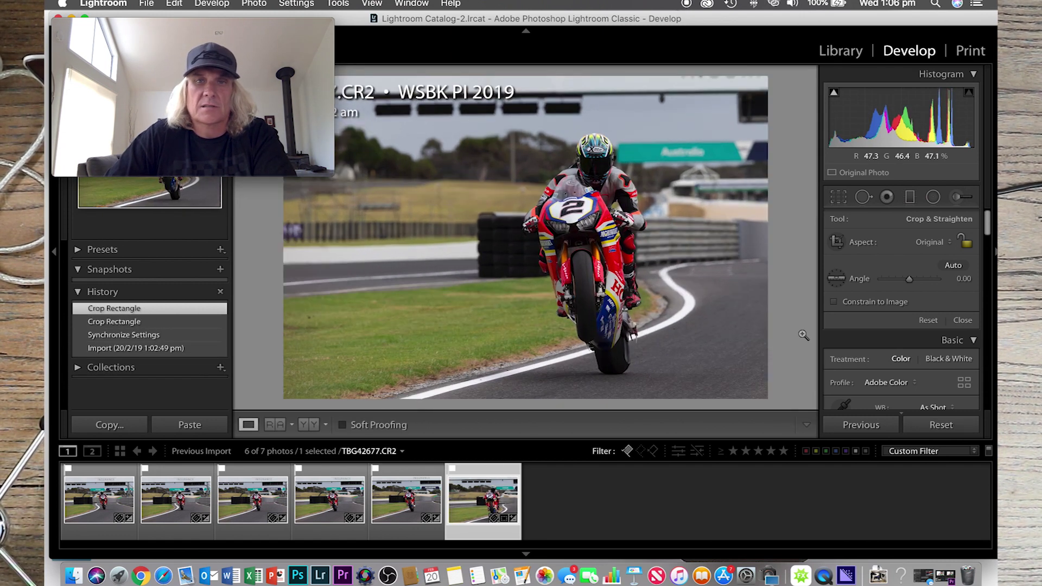
Set TBG42677.CR2's Shadows to +22 and Highlights to -4, and mark the photo with five stars and a red label.
scroll(946, 370, down, 2)
mouse_move(906, 362)
mouse_down()
mouse_move(914, 364)
mouse_move(901, 353)
mouse_up()
scroll(923, 350, down, 3)
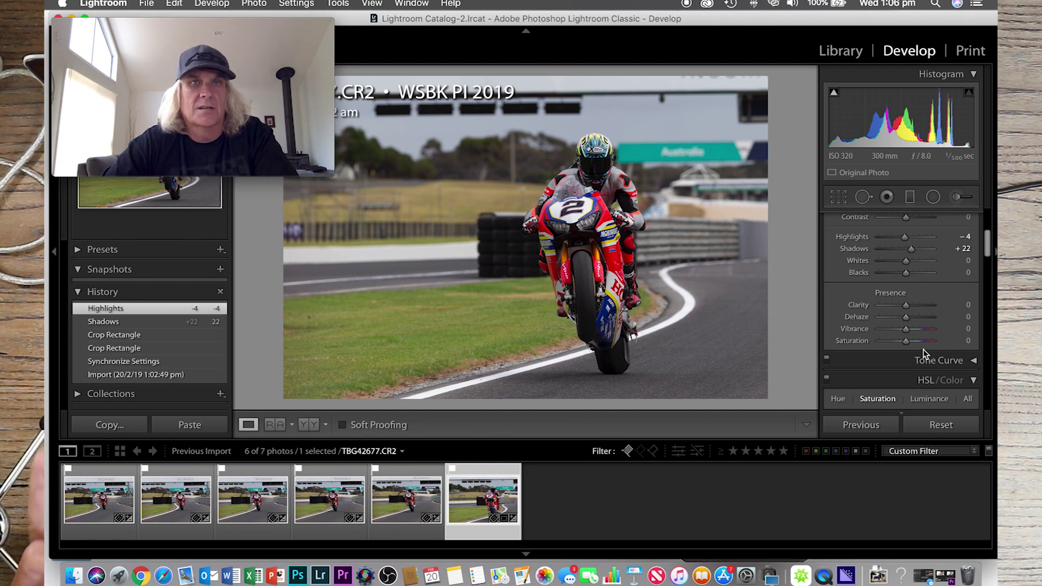
key(5)
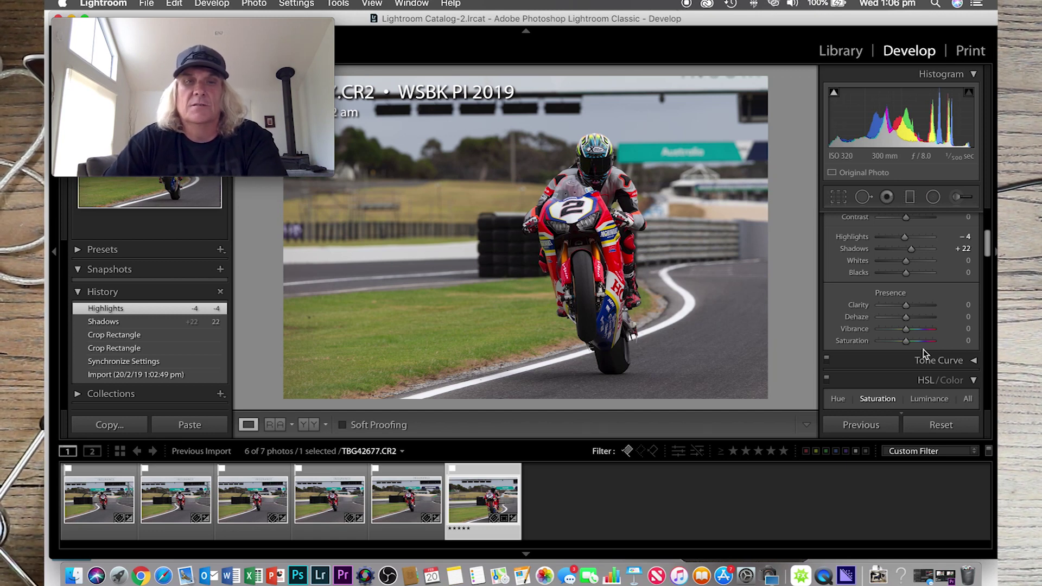
key(6)
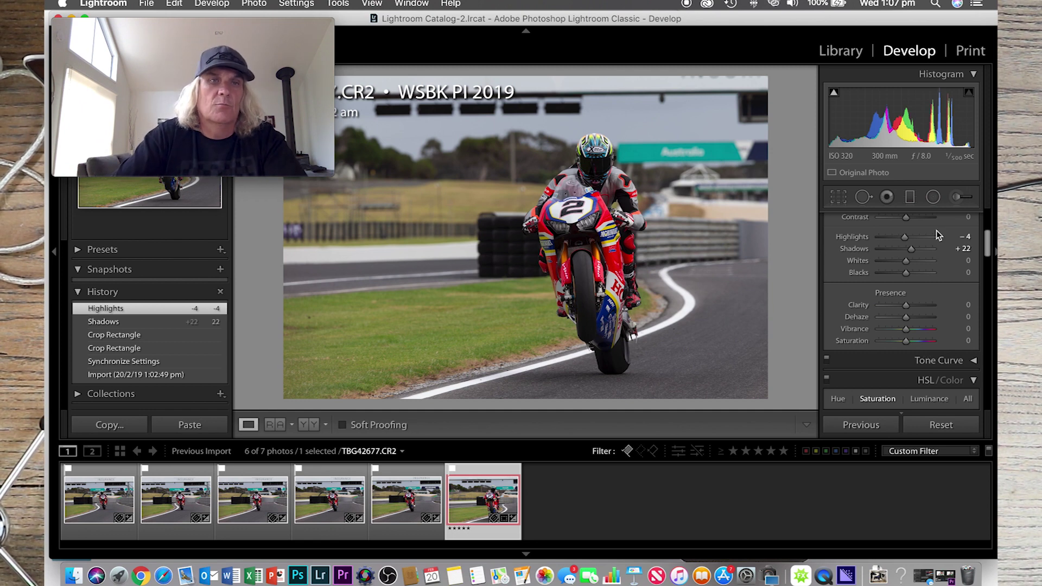
Review the export settings for TBG42677.CR2, from file naming through file format, image sizing and metadata, and close them without exporting.
right_click(482, 513)
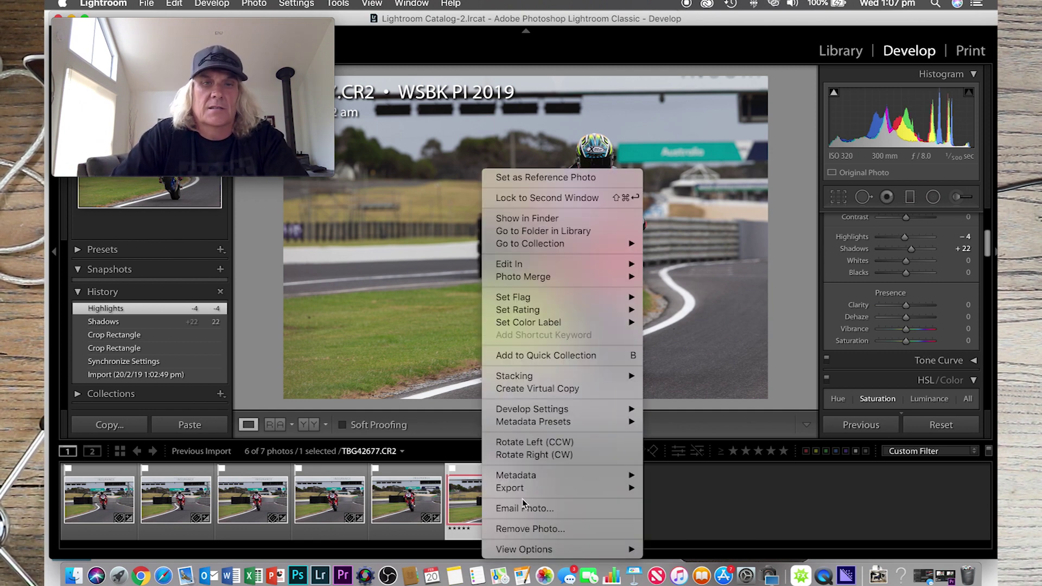
mouse_move(535, 491)
click(673, 453)
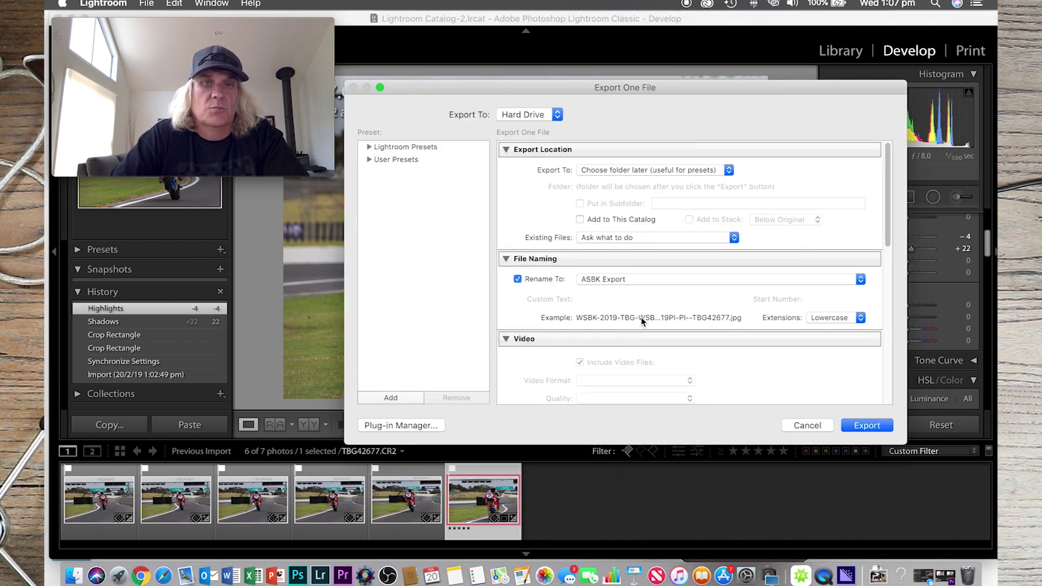
scroll(640, 317, down, 5)
scroll(640, 321, down, 2)
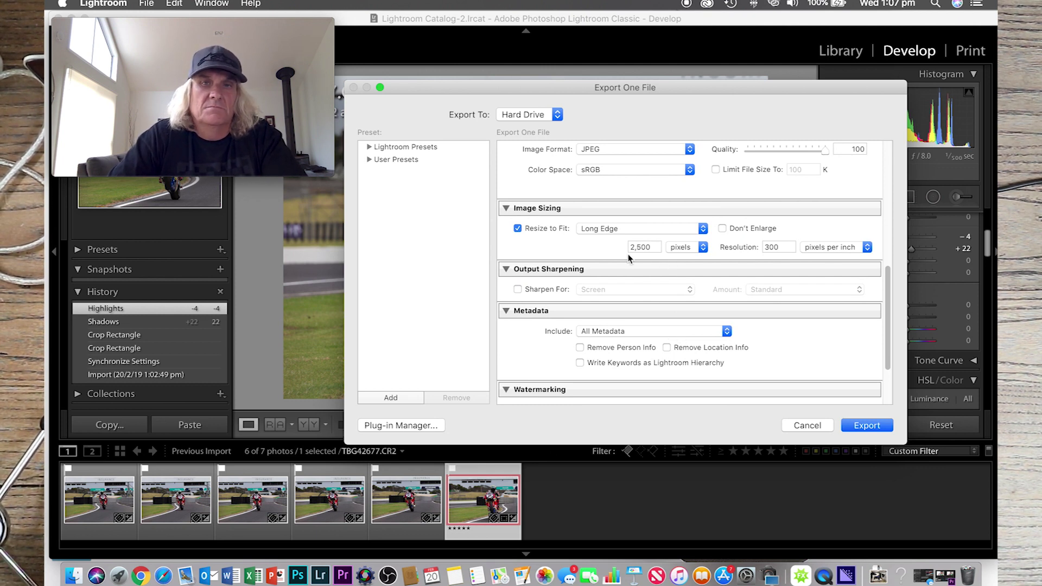
scroll(687, 263, up, 4)
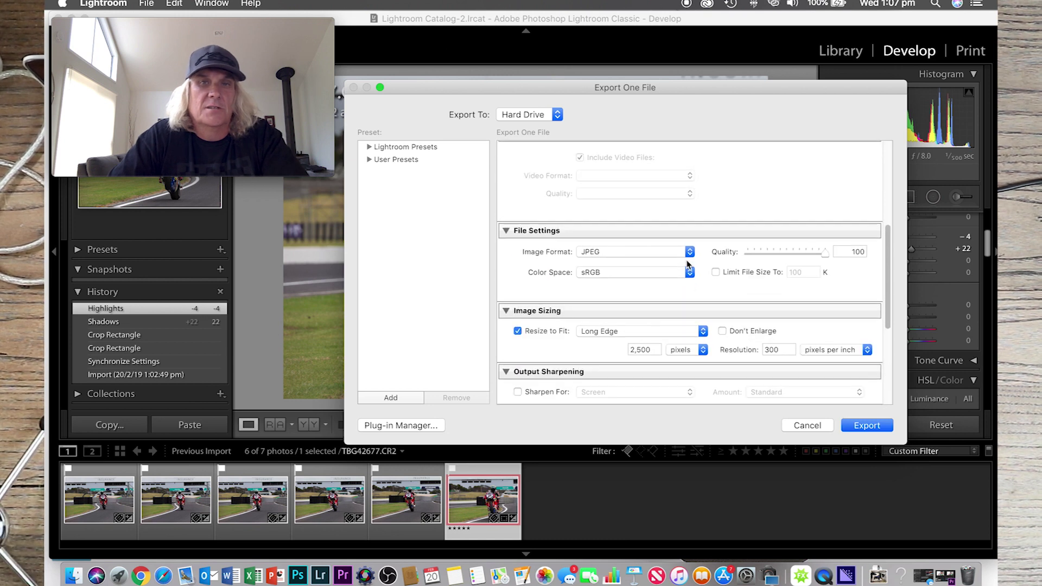
scroll(688, 264, up, 1)
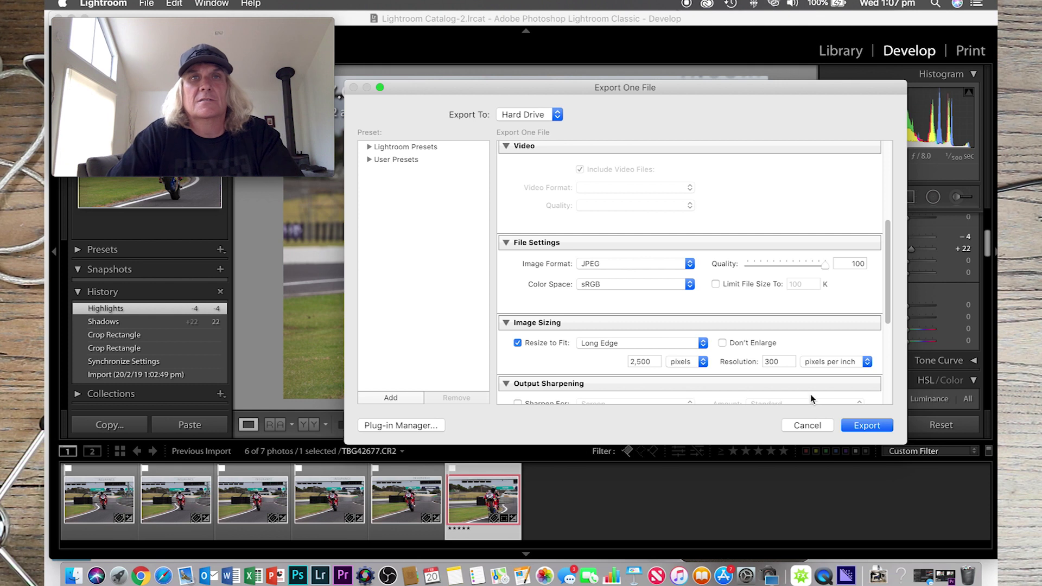
scroll(811, 312, up, 5)
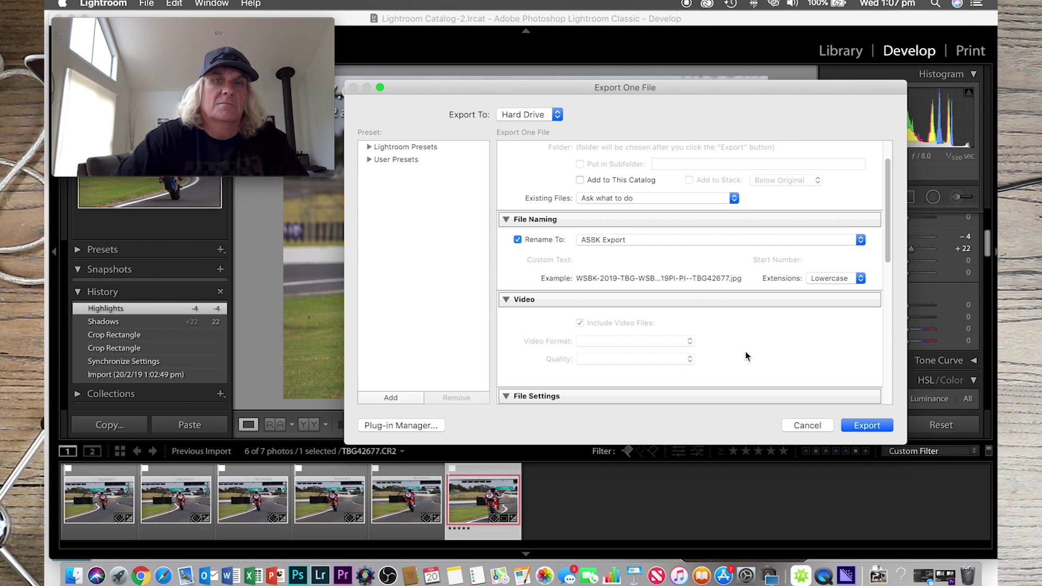
click(806, 425)
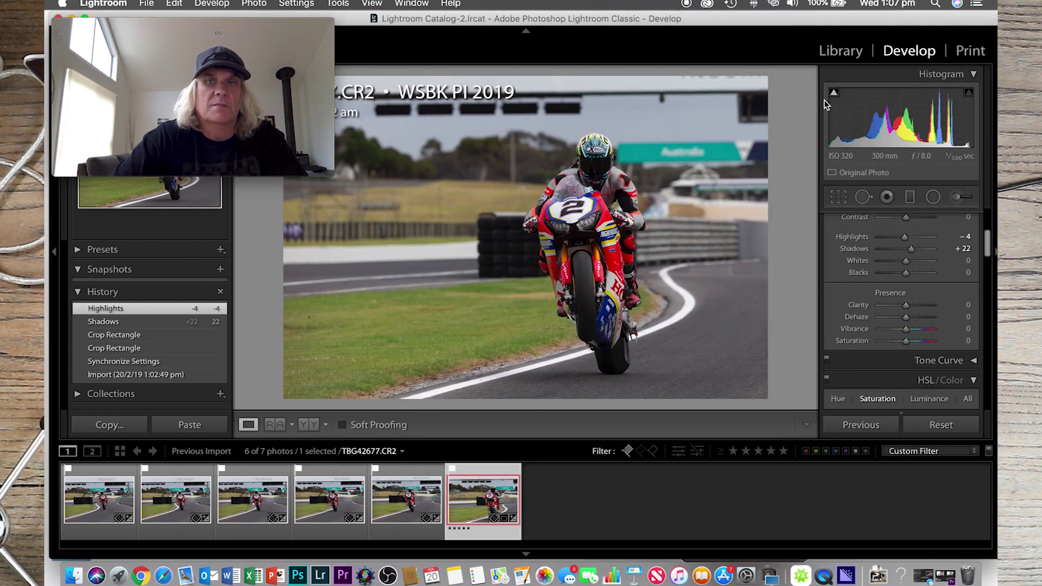
Return to the Library module and examine TBG42677.CR2's metadata, from the copy name through the rating, label and cropped size.
click(838, 52)
scroll(913, 244, down, 10)
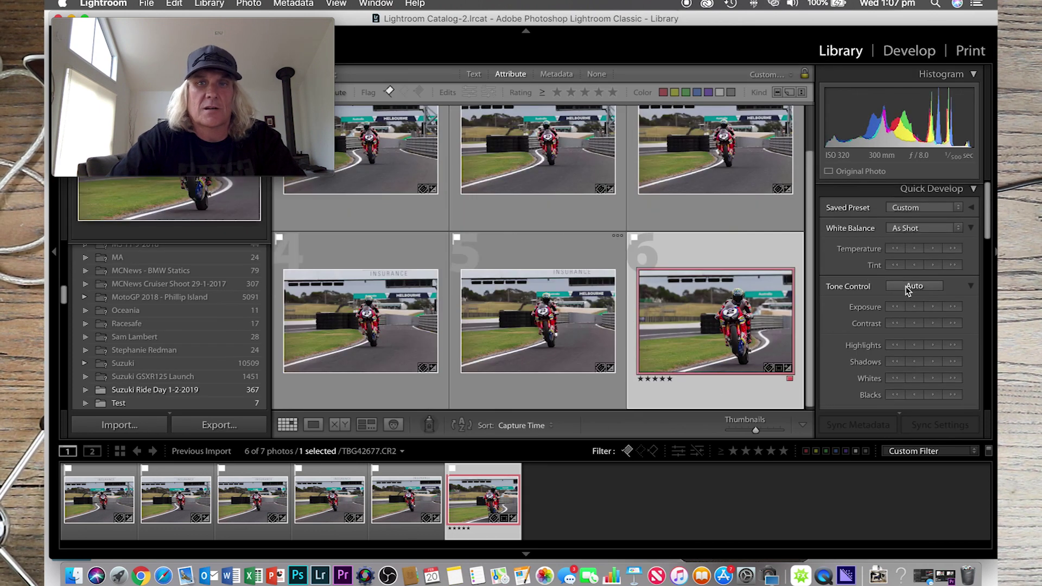
scroll(903, 316, down, 5)
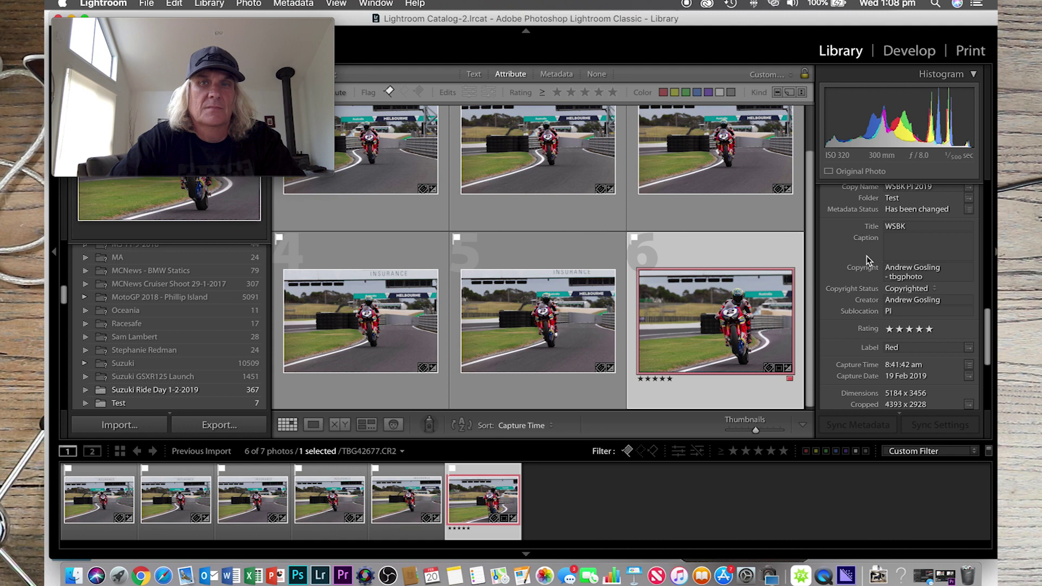
Enter the rider's name, Leon Camier, as the caption of TBG42677.CR2 and apply the metadata change.
click(907, 247)
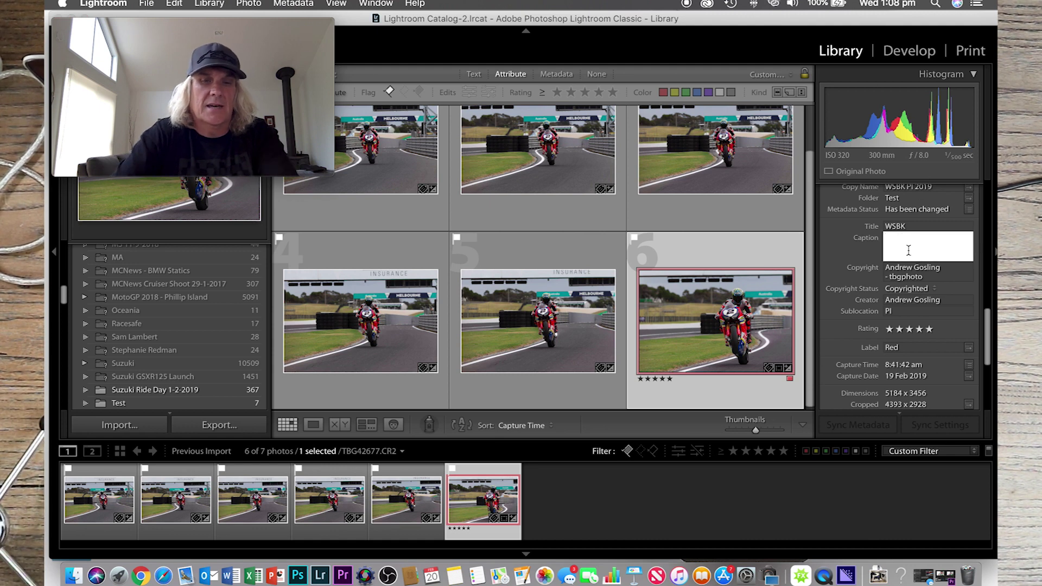
text(Leon Camier)
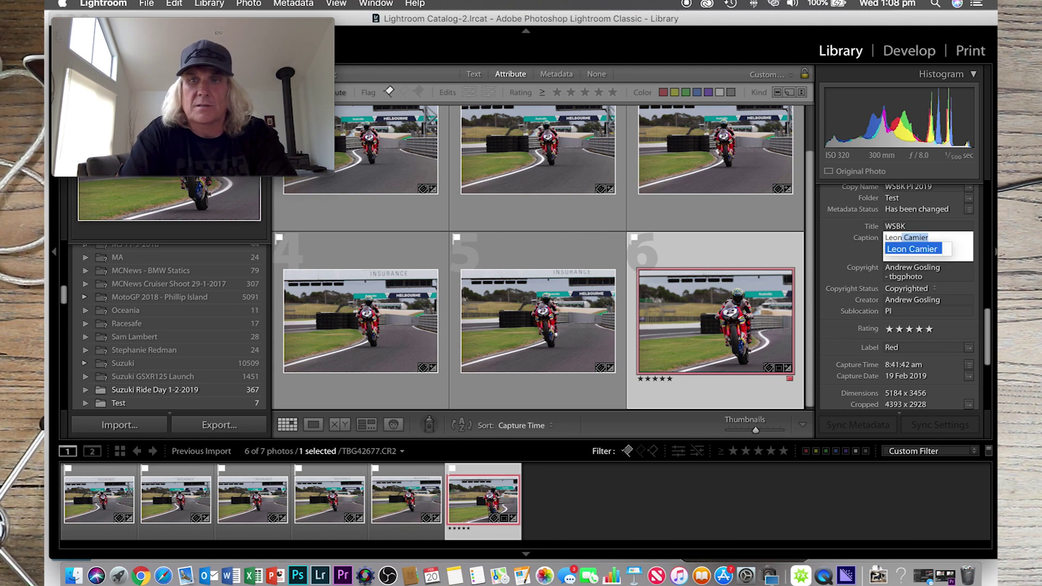
key(Return)
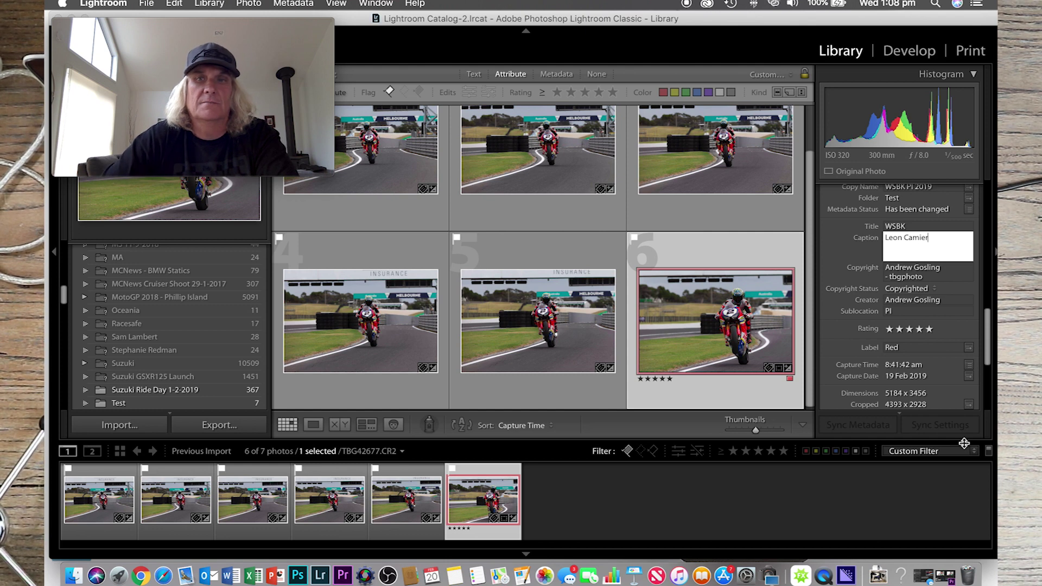
click(896, 500)
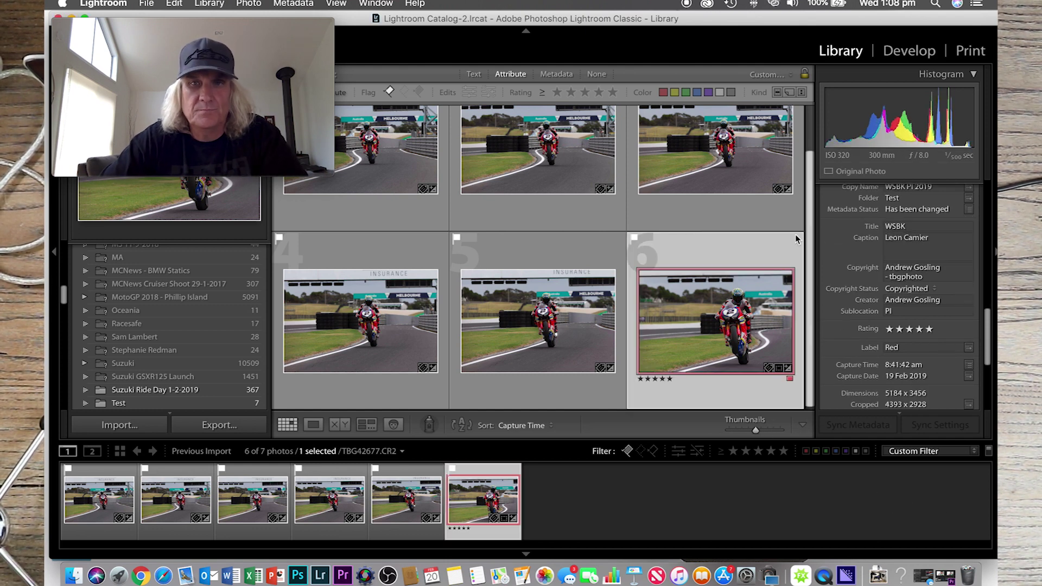
Export TBG42677.CR2 with a saved export preset, choosing the root of the Lexar Workflow #2 drive as the destination.
right_click(473, 516)
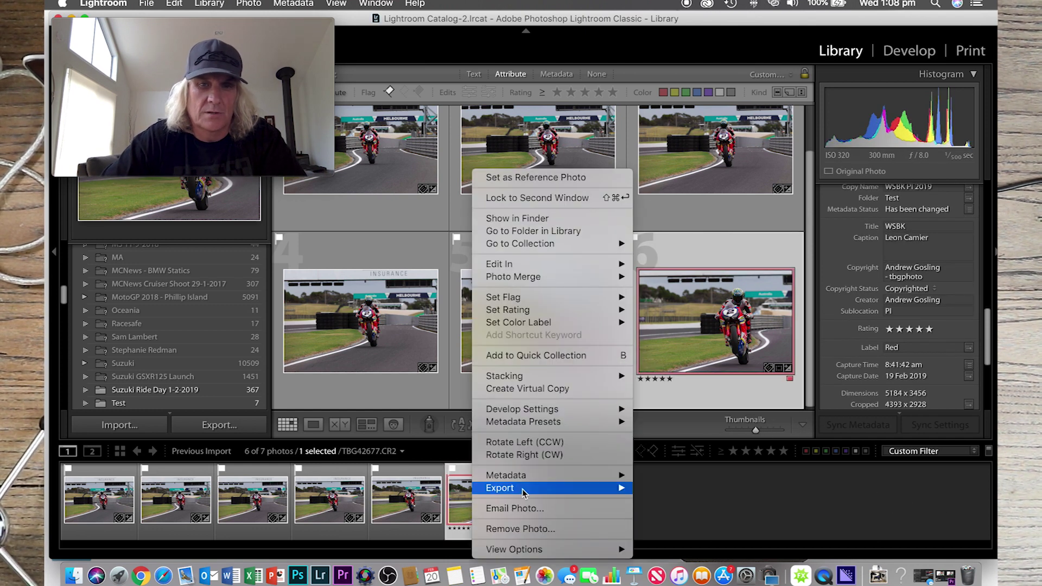
mouse_move(524, 490)
click(668, 466)
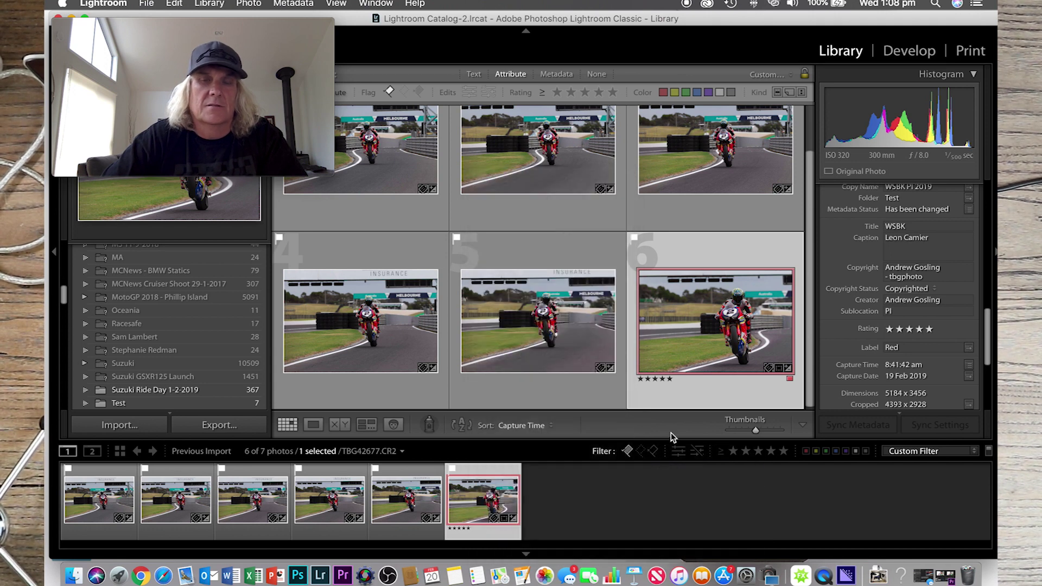
click(473, 80)
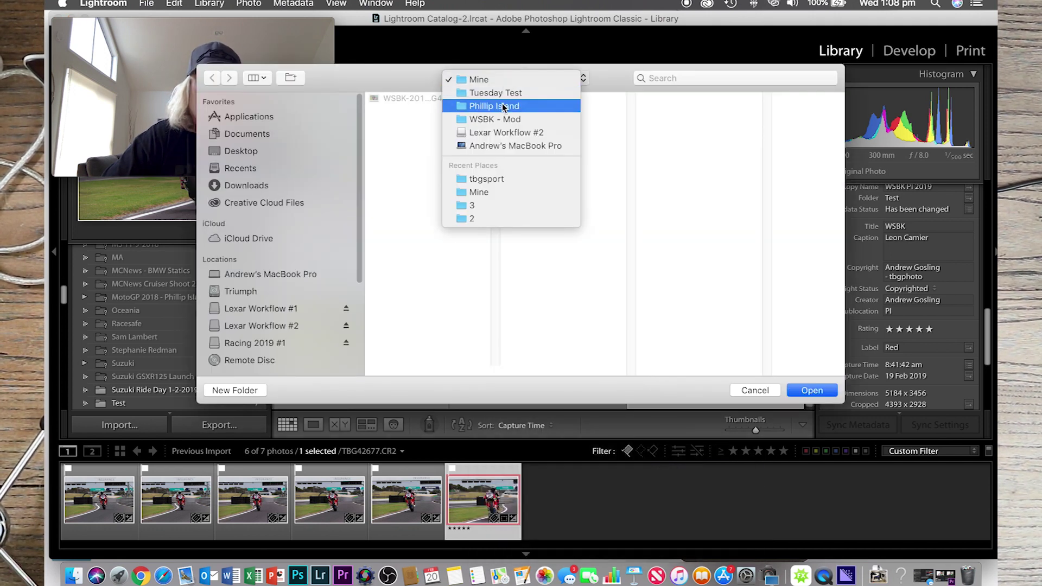
click(505, 133)
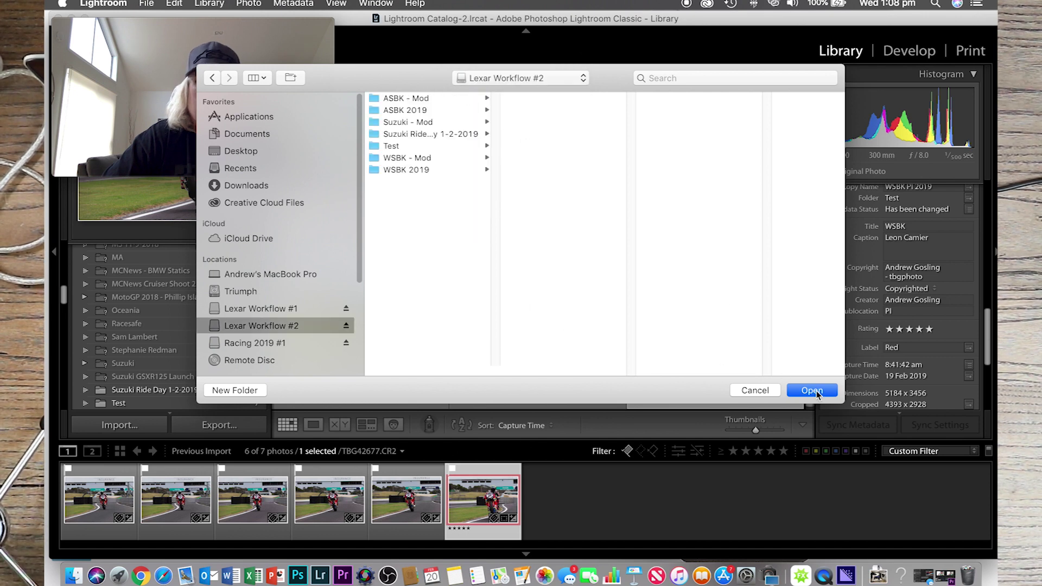
click(812, 390)
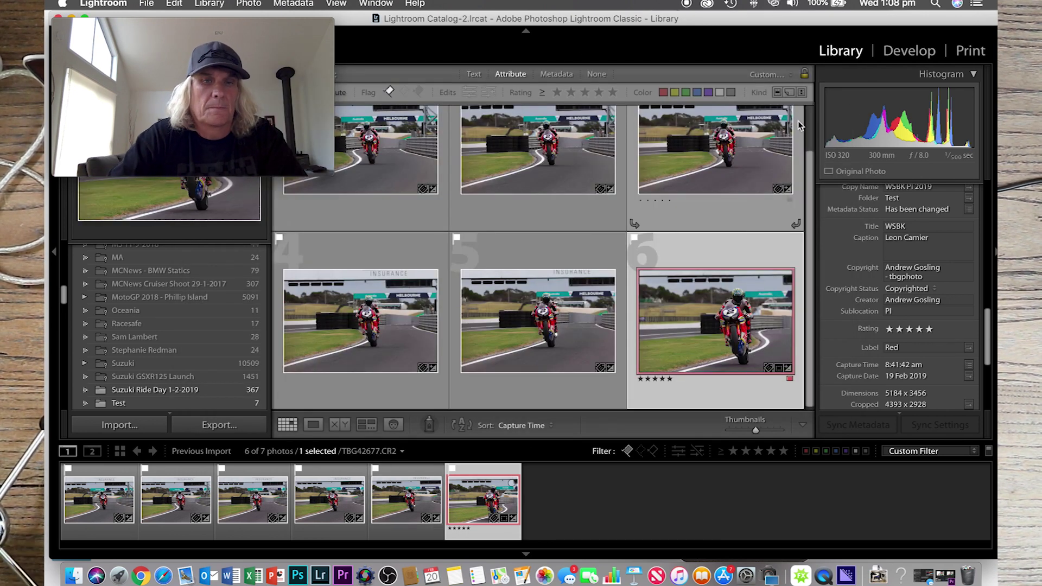
Minimise the Lightroom window to reveal the desktop and close the Lexar Workflow #1 Finder window.
click(387, 24)
drag(388, 24, 426, 166)
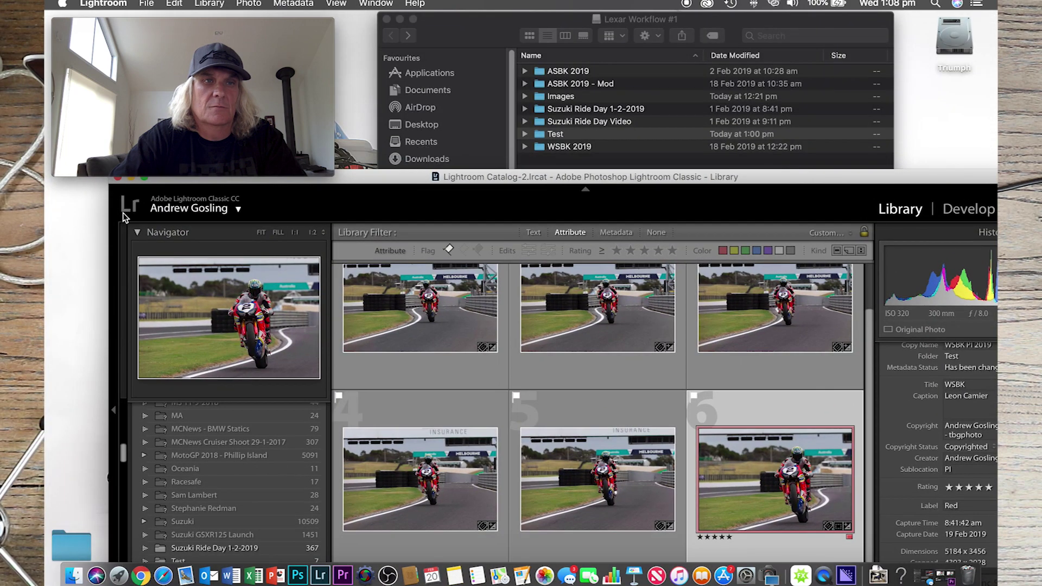
click(133, 173)
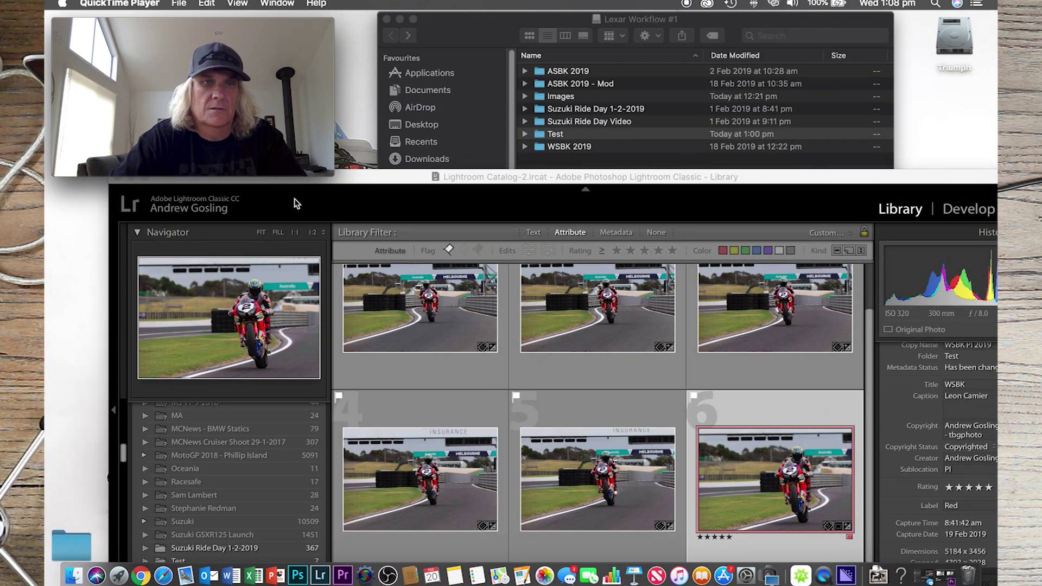
drag(407, 177, 407, 210)
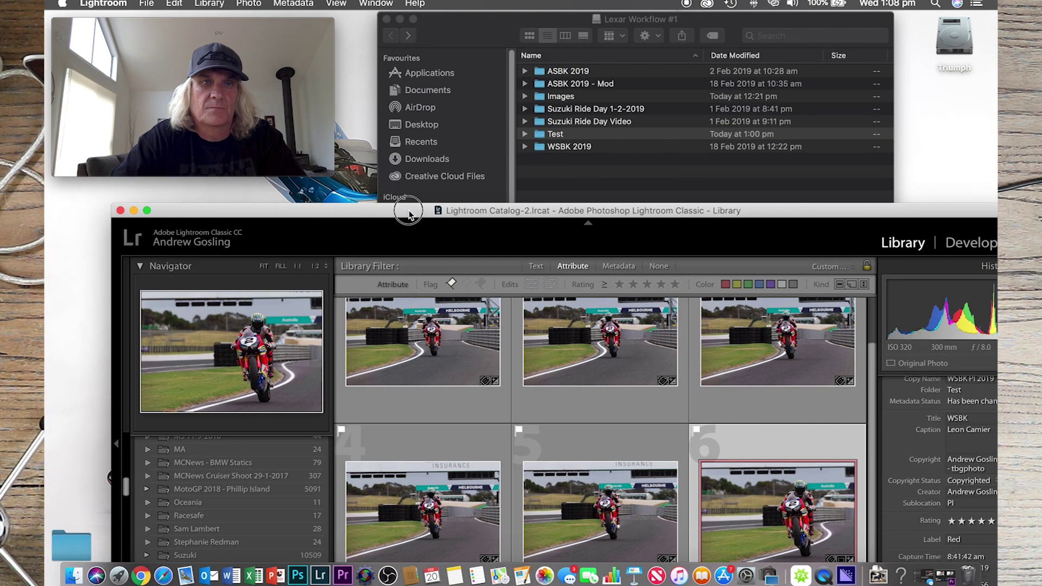
click(133, 210)
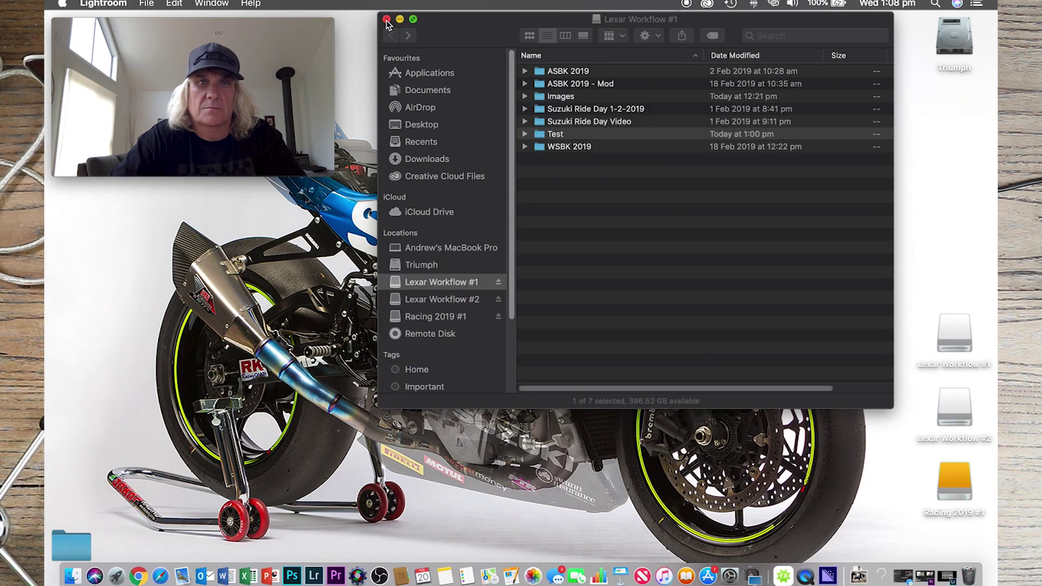
click(387, 19)
Open the Lexar Workflow #2 drive in Finder and widen the Name column until the exported JPEG's full file name fits.
double_click(954, 407)
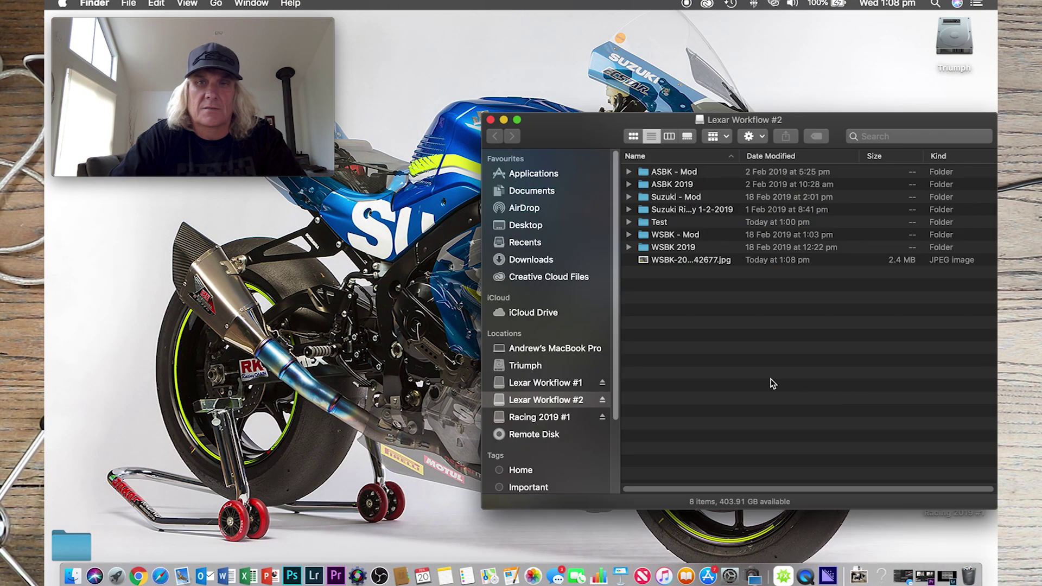
drag(739, 149, 990, 183)
drag(928, 115, 762, 120)
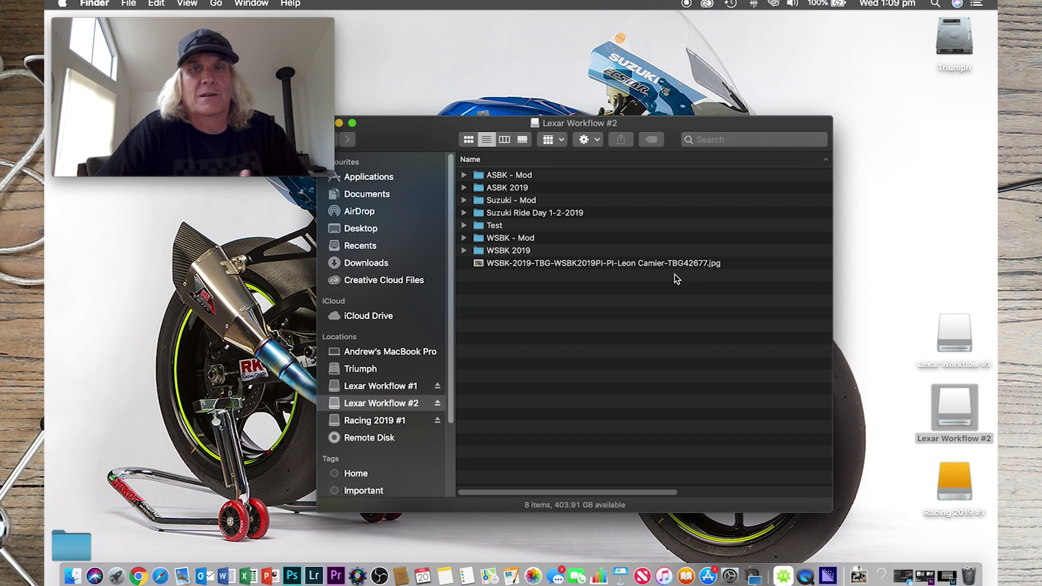
Preview the exported JPEG of TBG42677 with Quick Look to check its file name and image, and close the preview.
click(528, 265)
key(space)
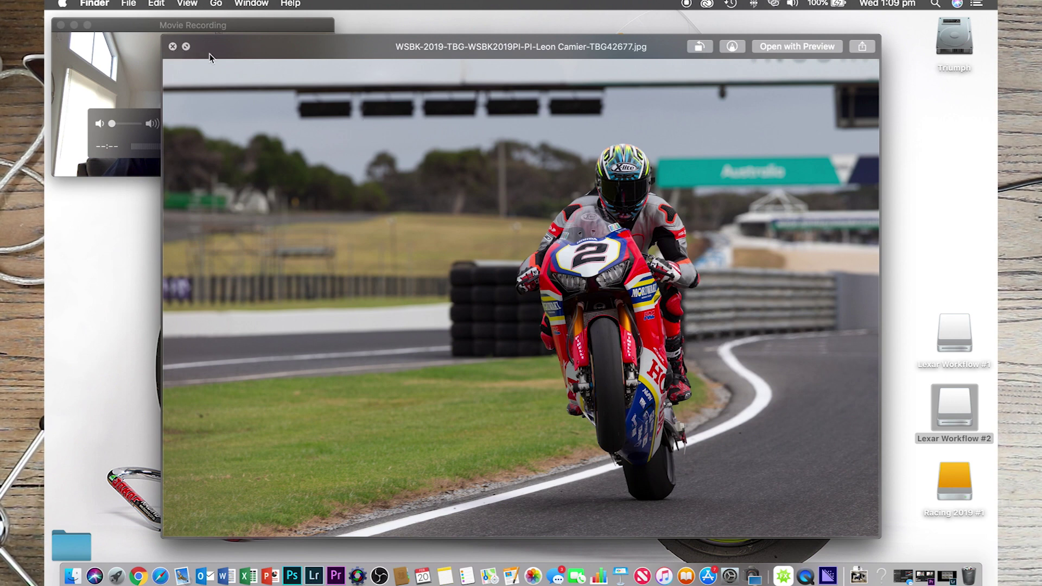
key(space)
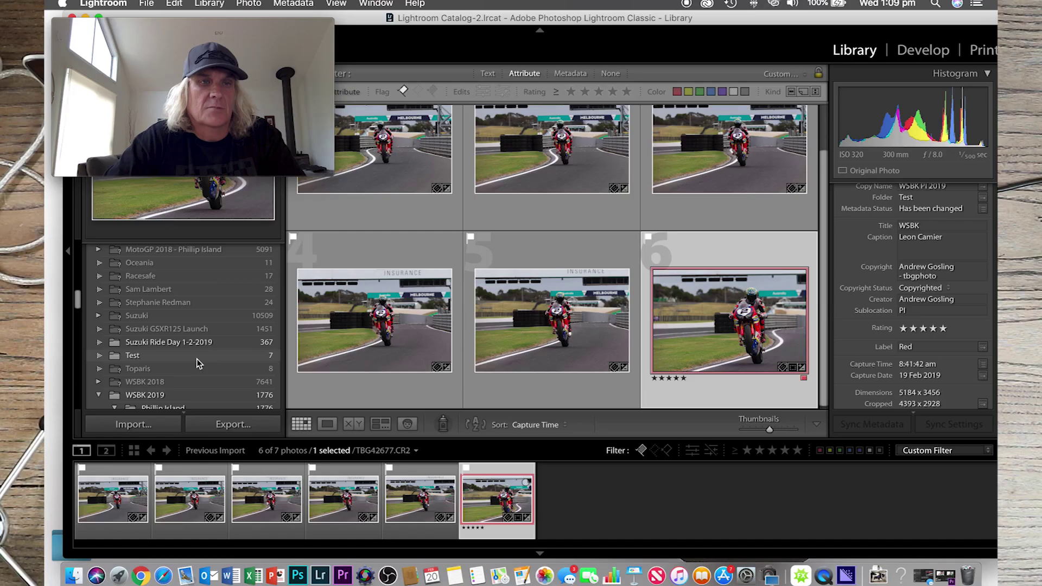
Switch back to Lightroom Classic, show the Test folder's photos in the Library and open the file commands.
scroll(198, 364, down, 4)
click(134, 251)
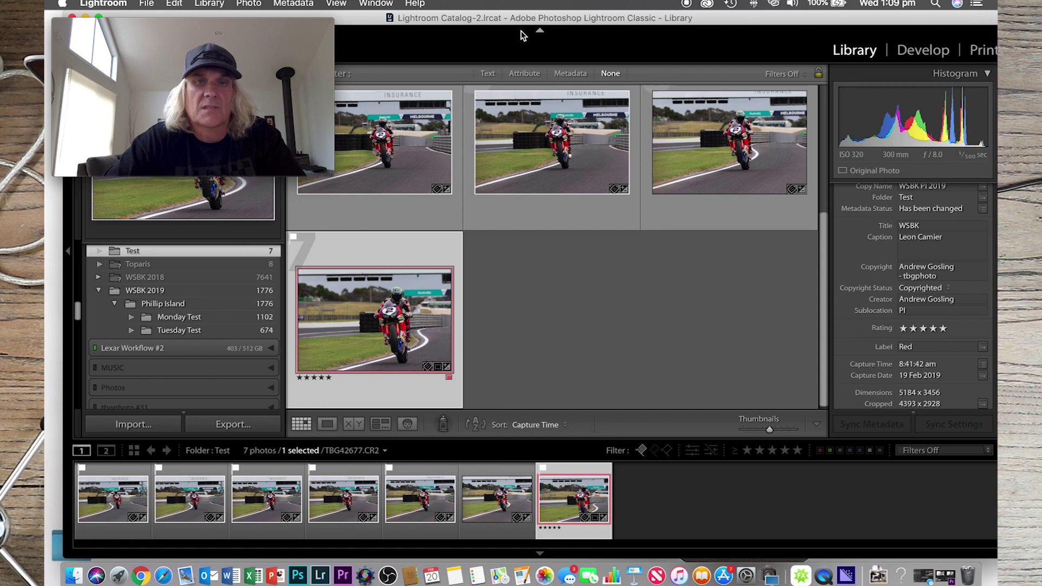
click(147, 4)
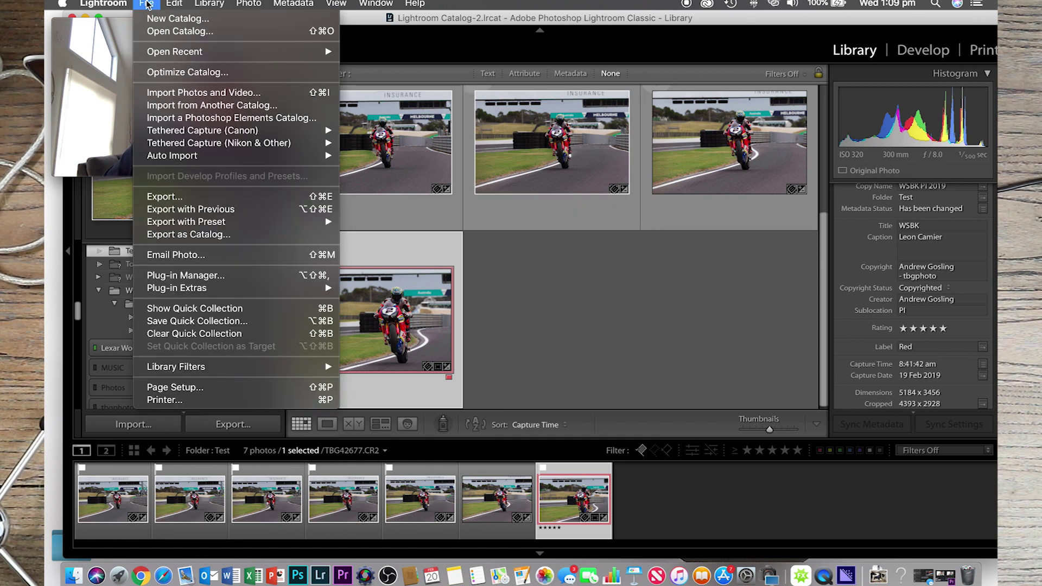
mouse_move(183, 136)
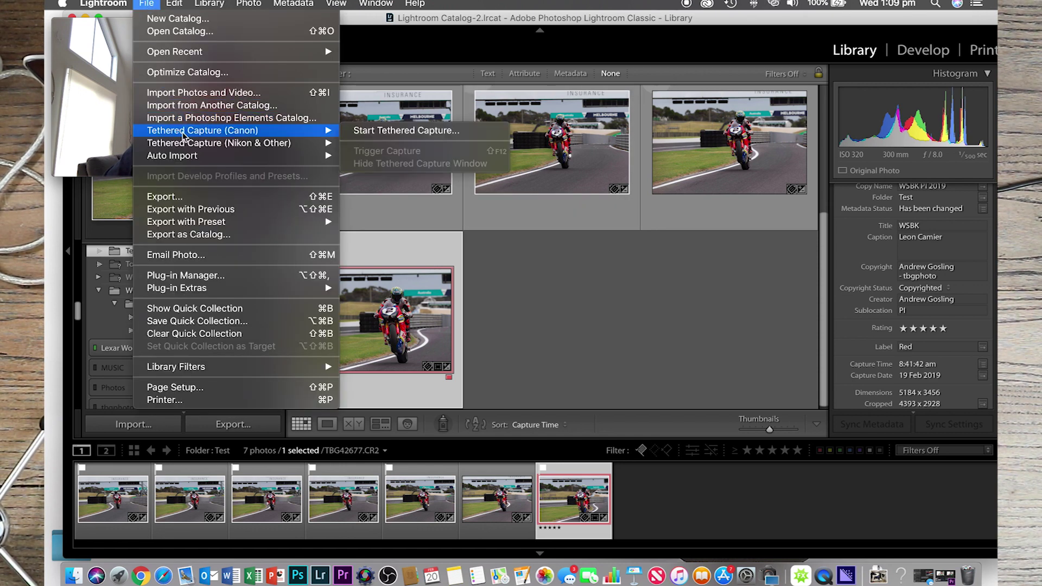